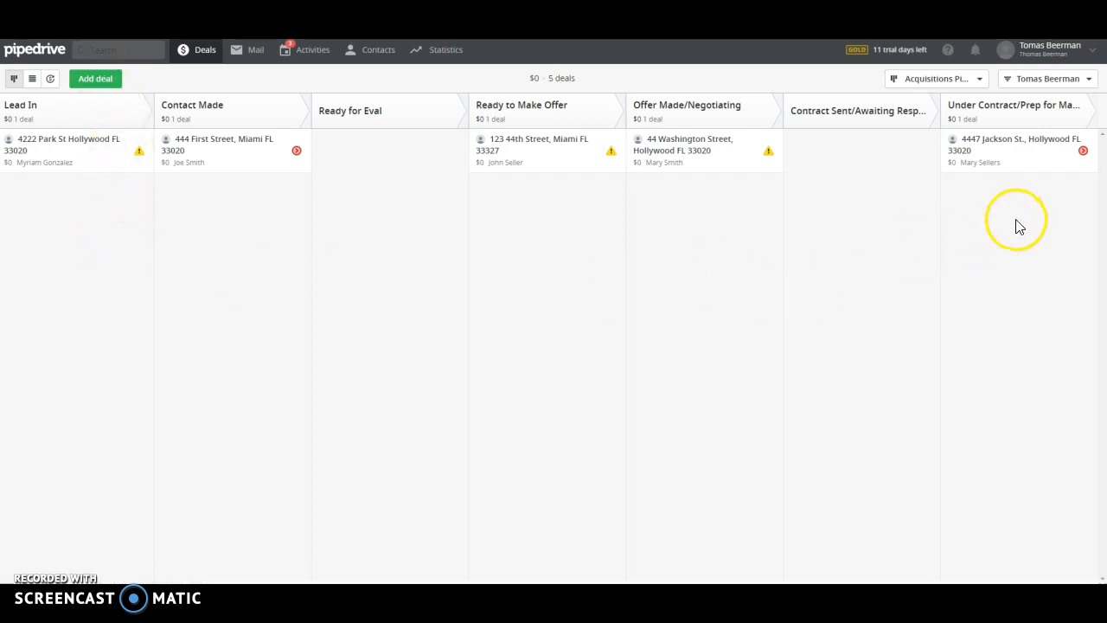
pyautogui.click(964, 79)
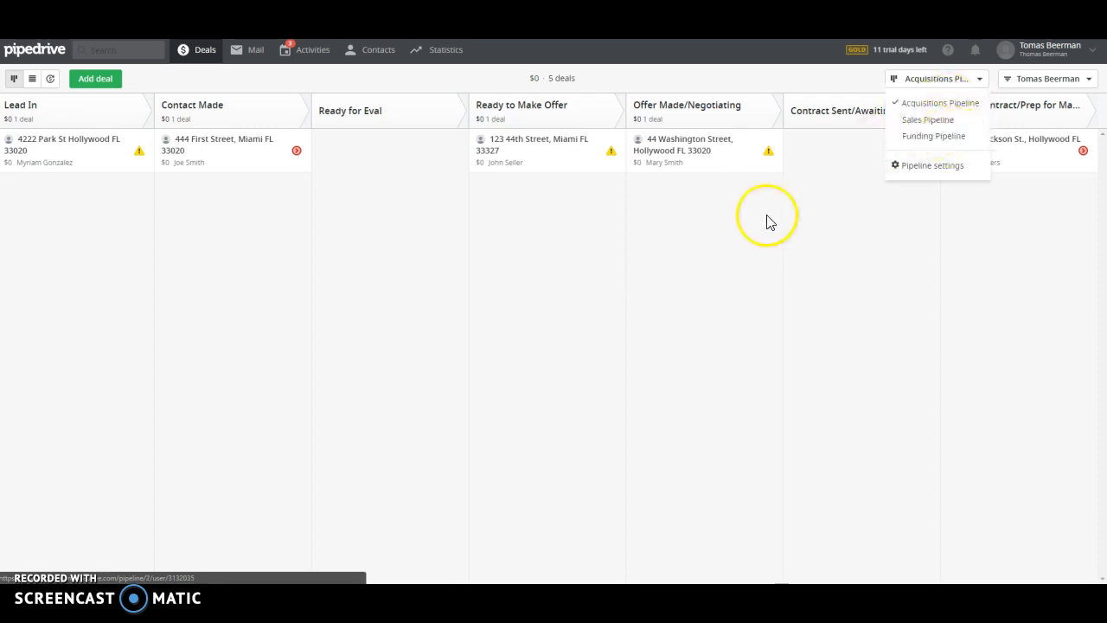
pyautogui.click(795, 222)
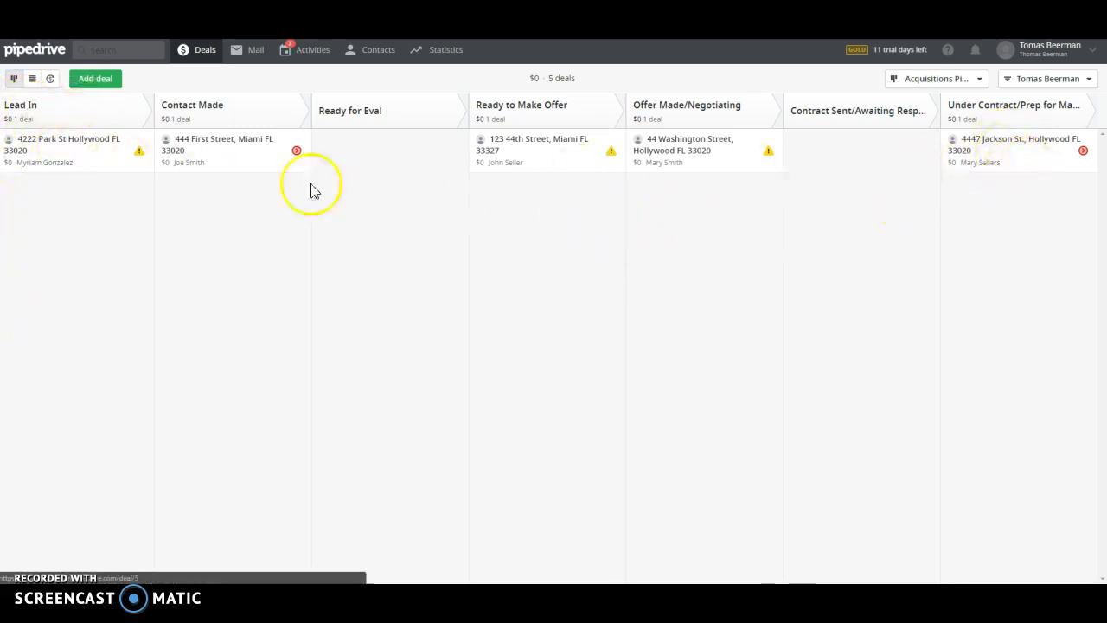
# Step: Advance the Lead In deal to Ready to Make Offer, that stage's deal to Offer Made/Negotiating, and the negotiating deal to Under Contract/Prep for Marketing
pyautogui.moveTo(40, 153); pyautogui.dragTo(339, 207)
pyautogui.moveTo(358, 163); pyautogui.dragTo(804, 198)
pyautogui.moveTo(824, 149); pyautogui.dragTo(981, 215)
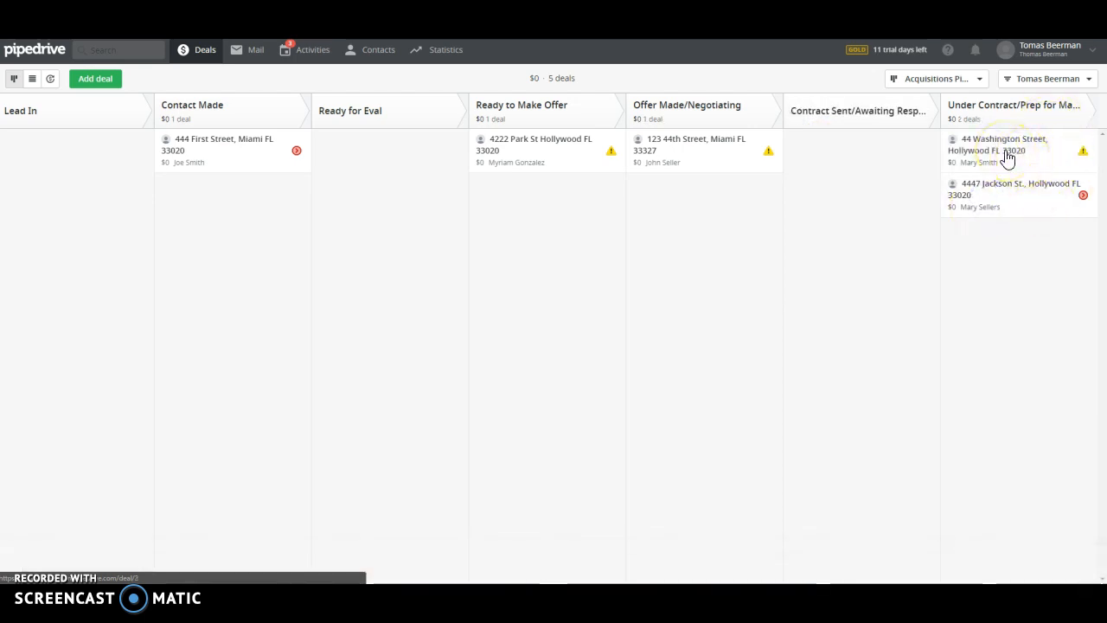
# Step: Examine the notes, files and past activities of the first deal under Under Contract/Prep for Marketing, and return to the pipeline board
pyautogui.click(1000, 152)
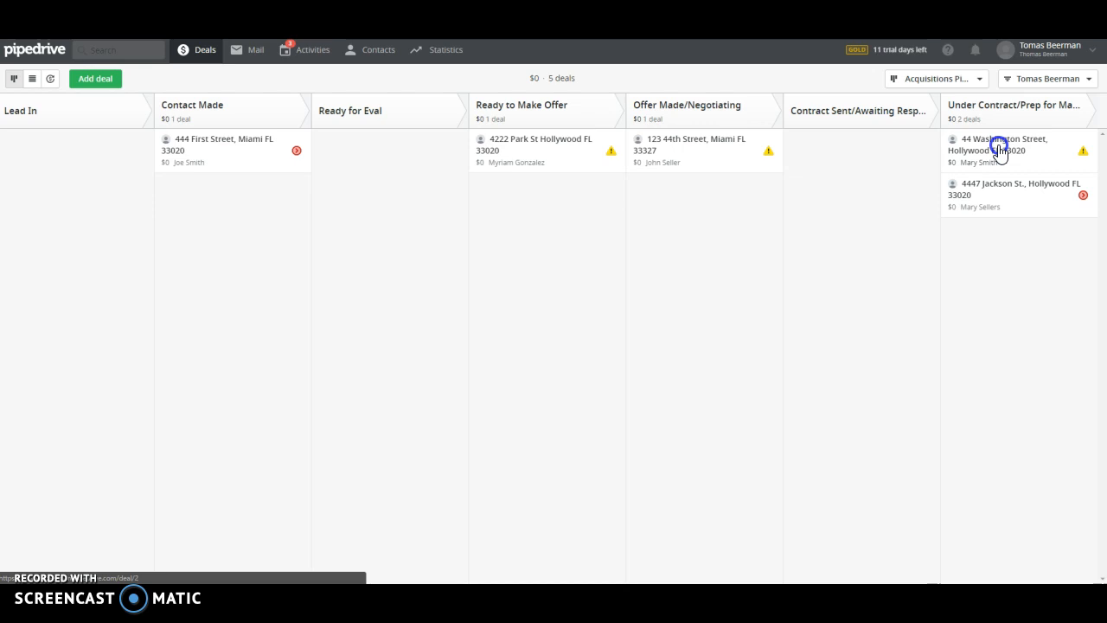
pyautogui.moveTo(1001, 152)
pyautogui.mouseDown()
pyautogui.moveTo(986, 148)
pyautogui.moveTo(995, 143)
pyautogui.mouseUp()
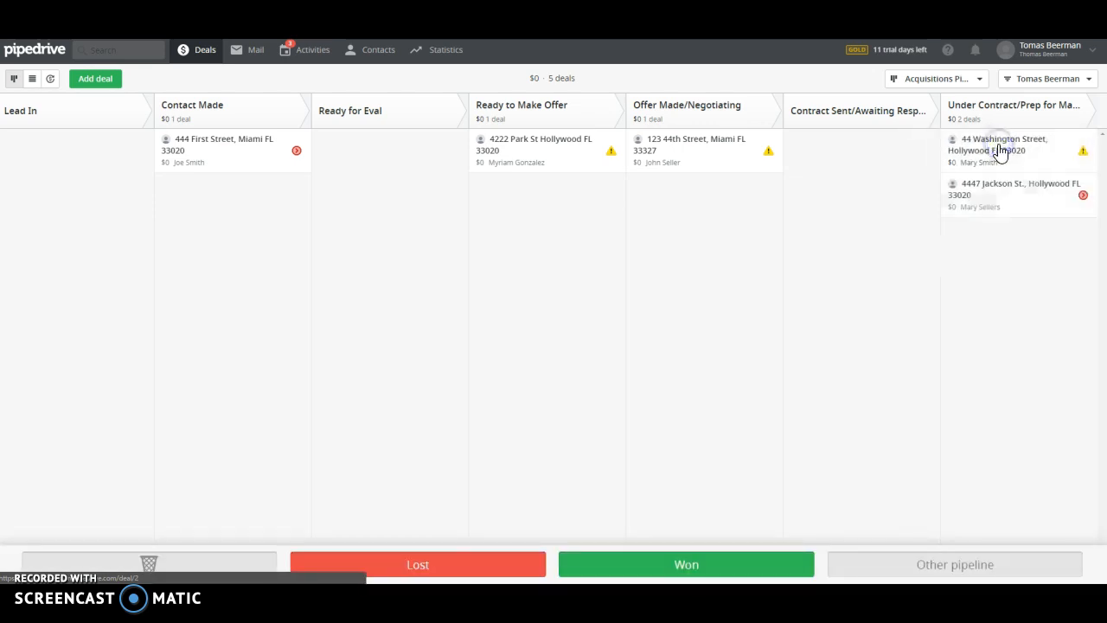
pyautogui.click(995, 144)
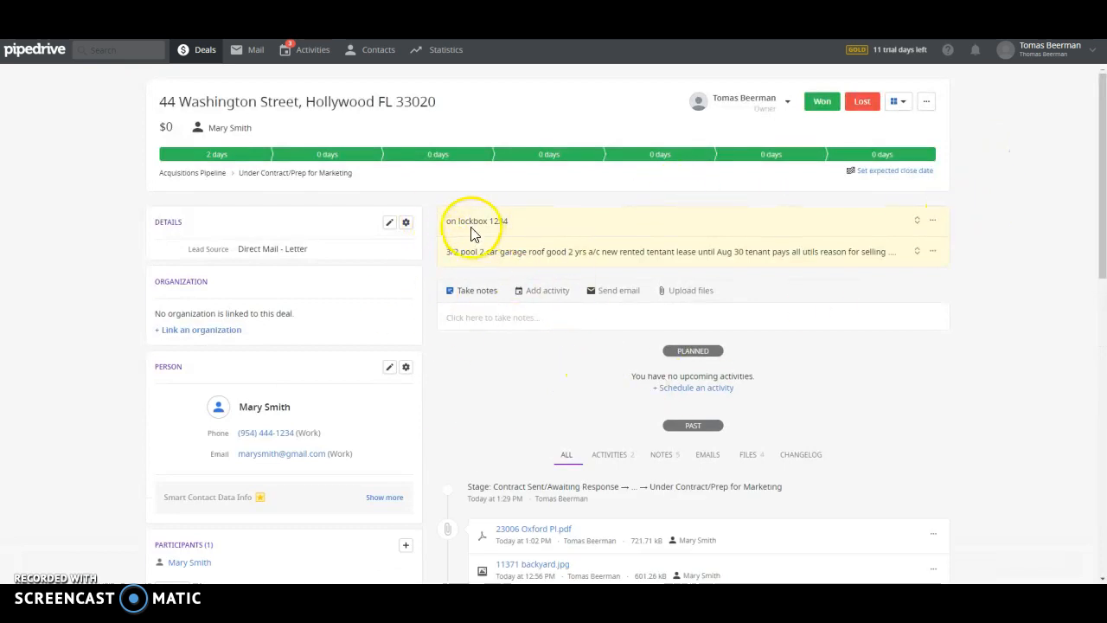
pyautogui.click(190, 49)
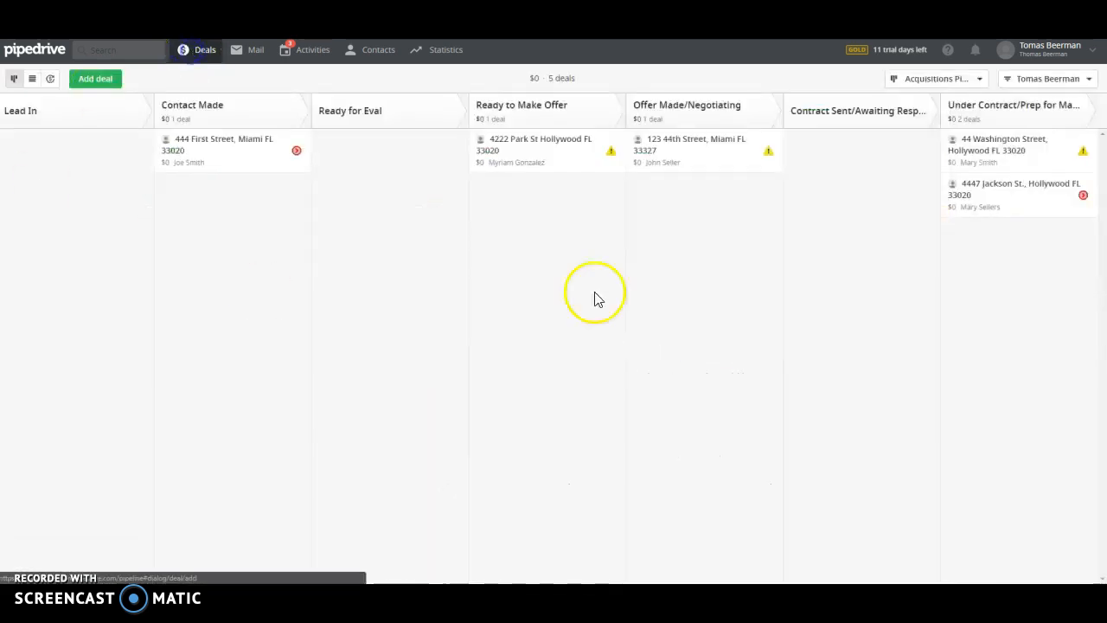
pyautogui.click(1003, 151)
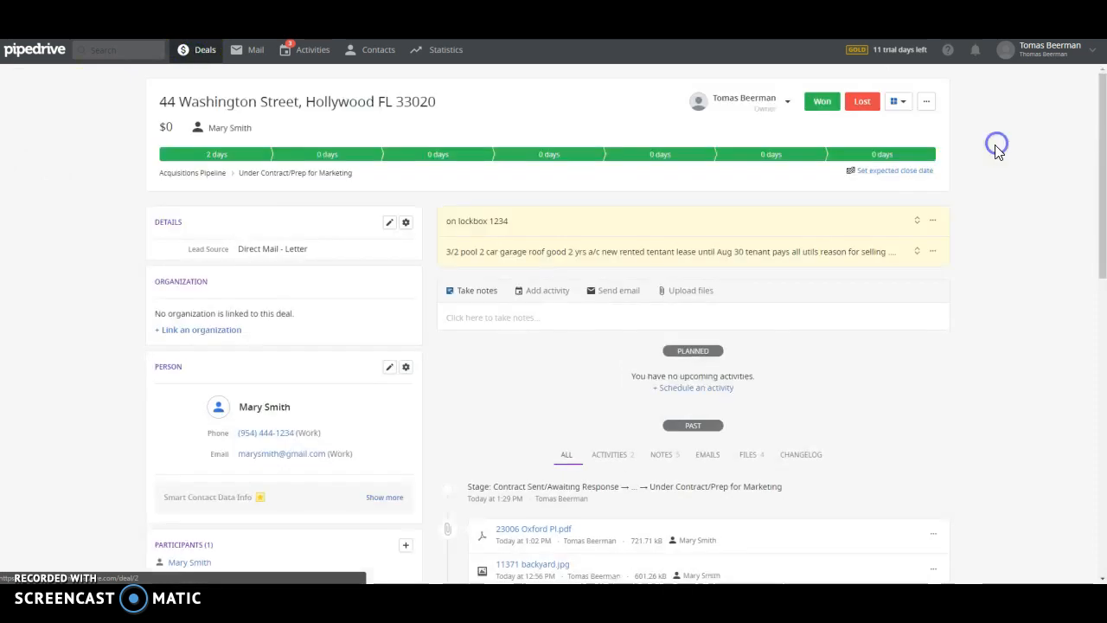
pyautogui.scroll(-1, 1049, 387)
pyautogui.scroll(-1, 1049, 387)
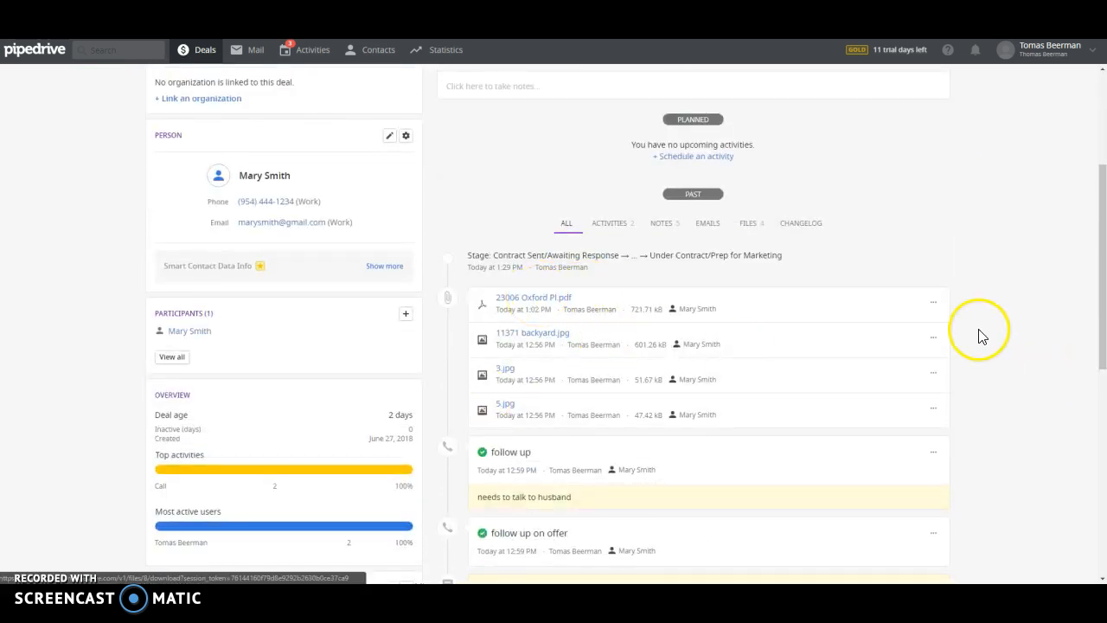
pyautogui.scroll(3, 981, 376)
pyautogui.scroll(-5, 632, 381)
pyautogui.scroll(5, 633, 380)
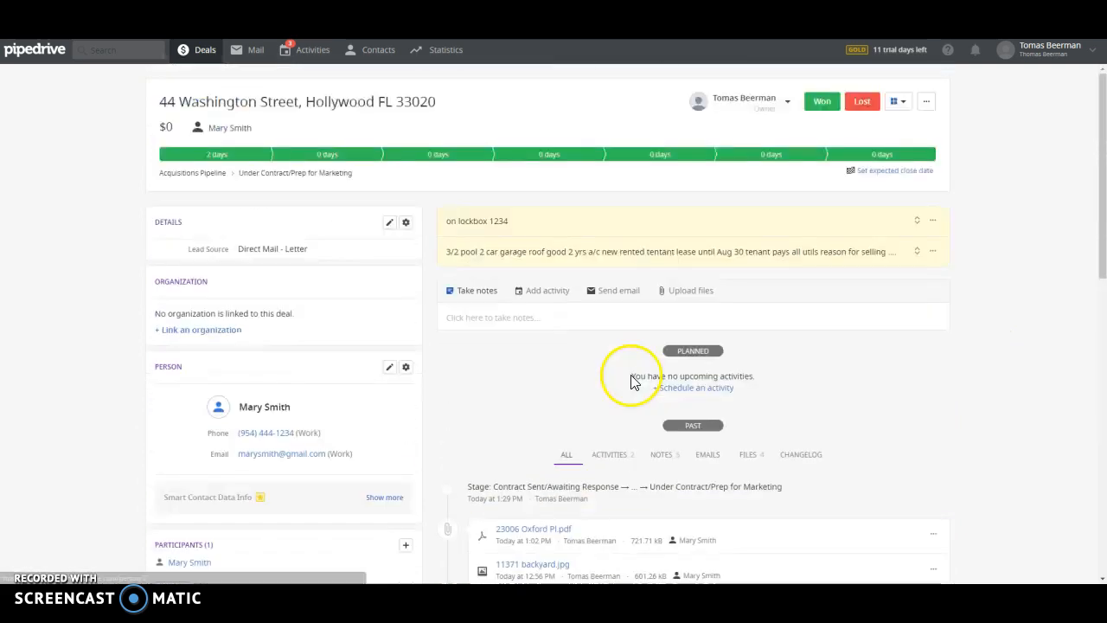
pyautogui.click(198, 50)
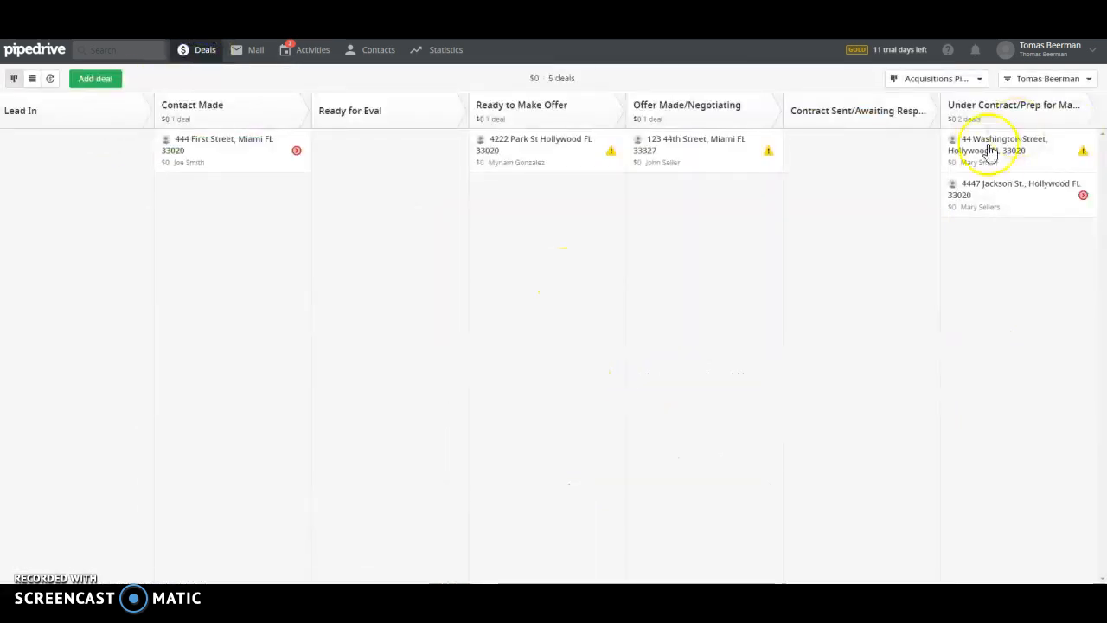
# Step: Move the first Under Contract/Prep for Marketing deal to the Call VIP Buyers stage of the Sales Pipeline and display that pipeline
pyautogui.moveTo(997, 151); pyautogui.dragTo(84, 164)
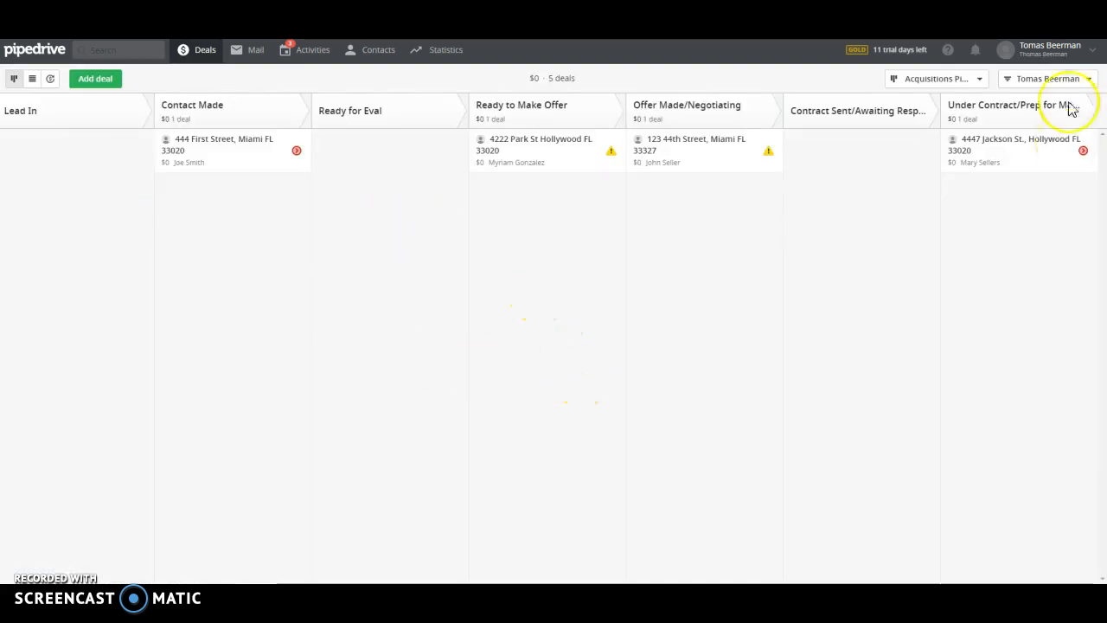
pyautogui.click(939, 81)
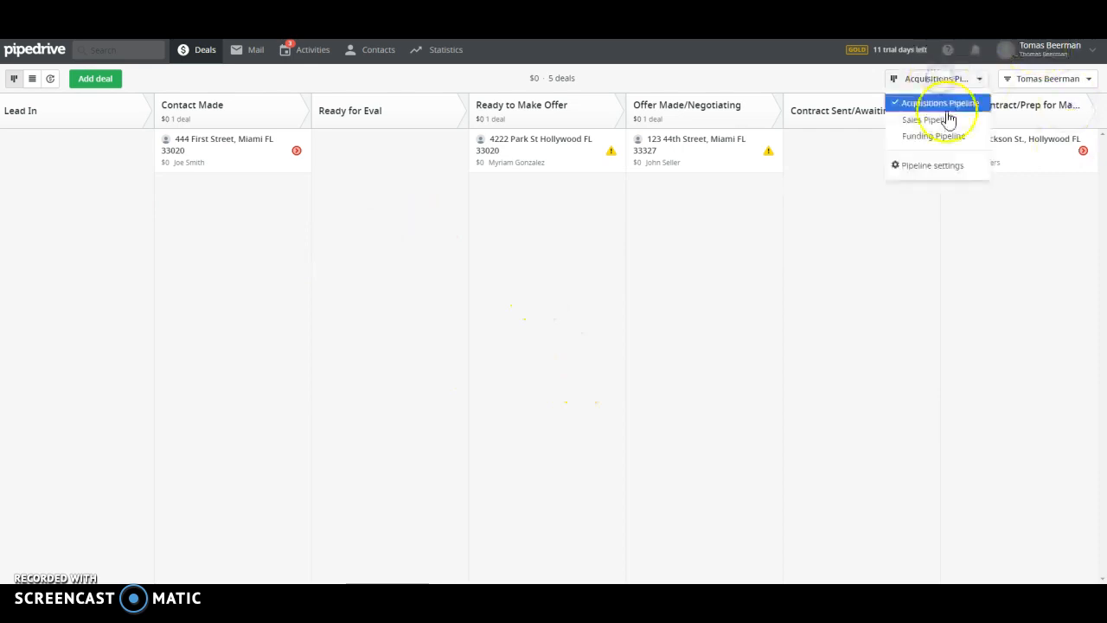
pyautogui.click(946, 116)
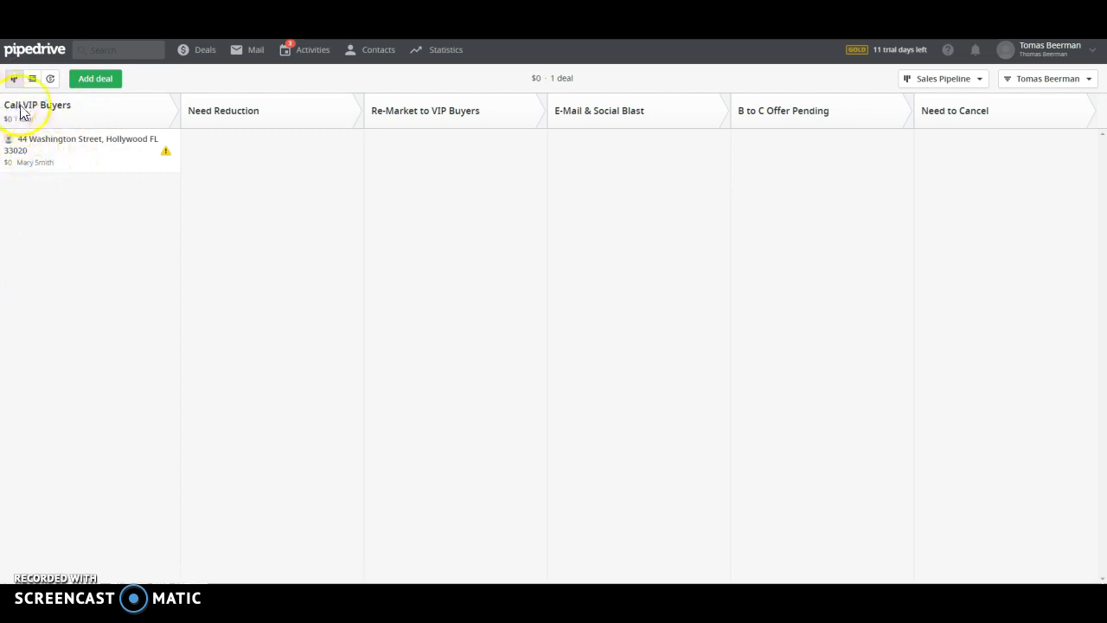
# Step: Save a note on the Call VIP Buyers deal recording that the property was presented to a buyer, plus "Scheduled showing", and return to the board
pyautogui.click(52, 155)
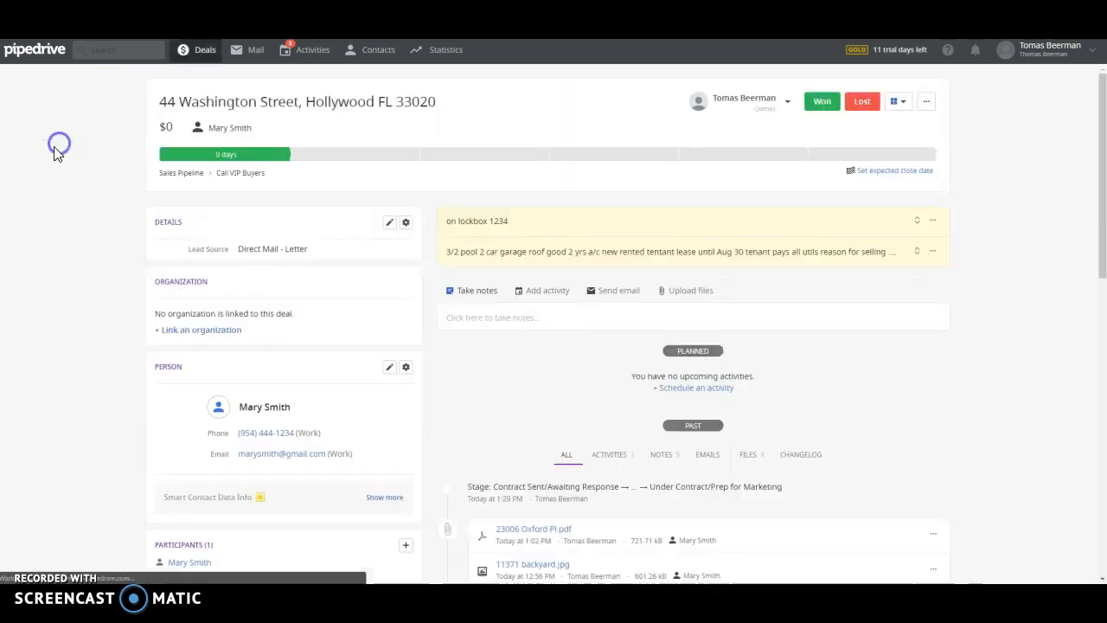
pyautogui.click(508, 317)
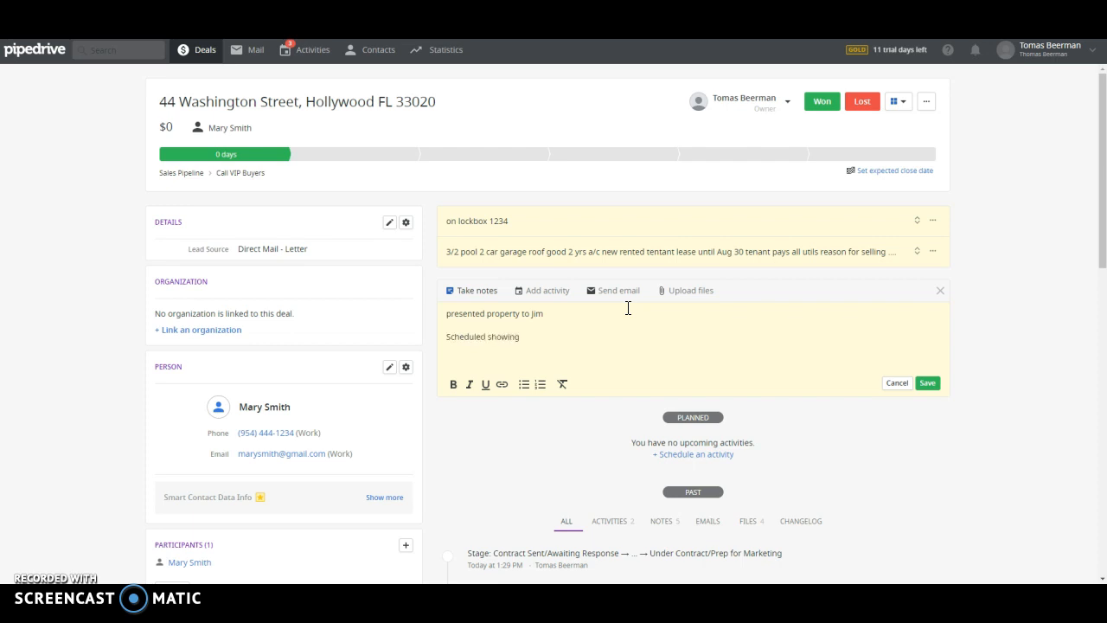
pyautogui.click(928, 384)
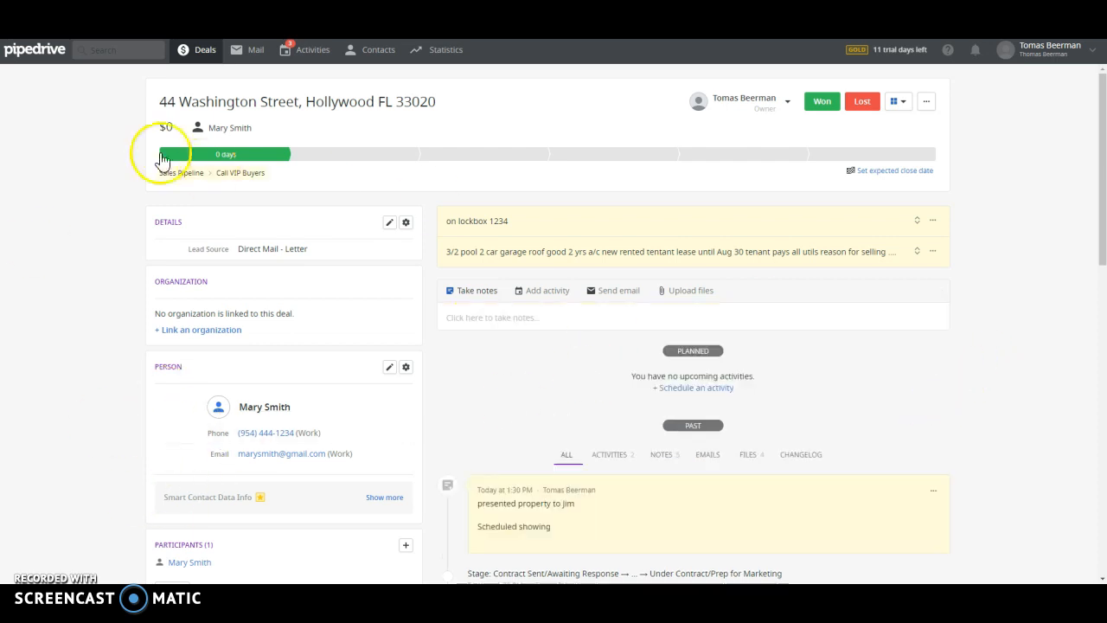
pyautogui.click(199, 50)
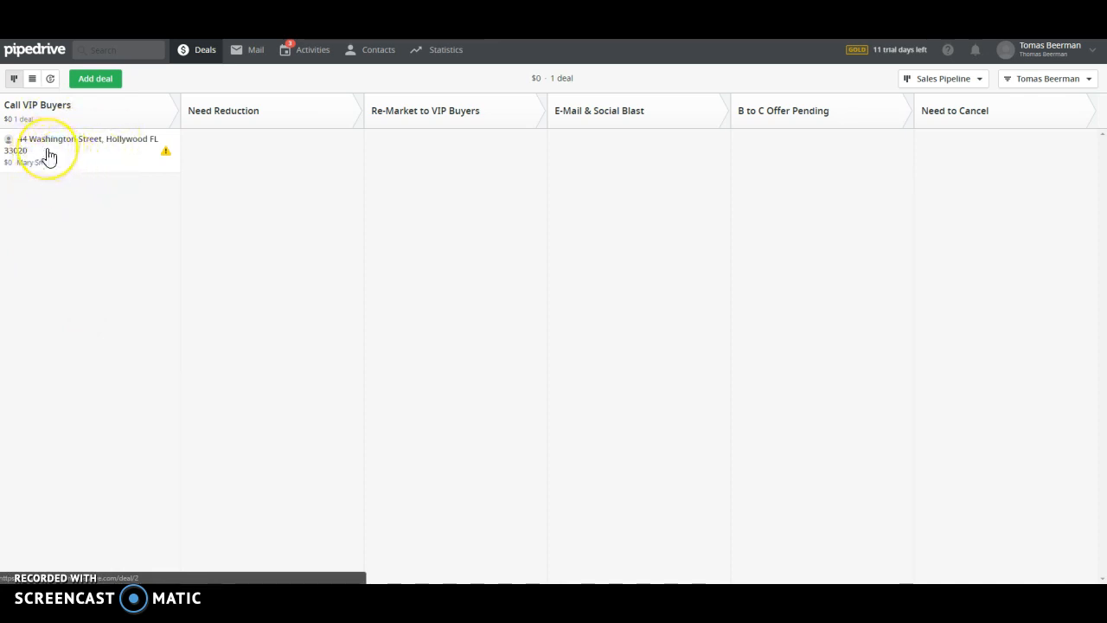
# Step: Move the Call VIP Buyers deal to Need Reduction and back to Call VIP Buyers
pyautogui.moveTo(49, 152)
pyautogui.mouseDown()
pyautogui.moveTo(655, 159)
pyautogui.moveTo(140, 173)
pyautogui.moveTo(61, 157)
pyautogui.mouseUp()
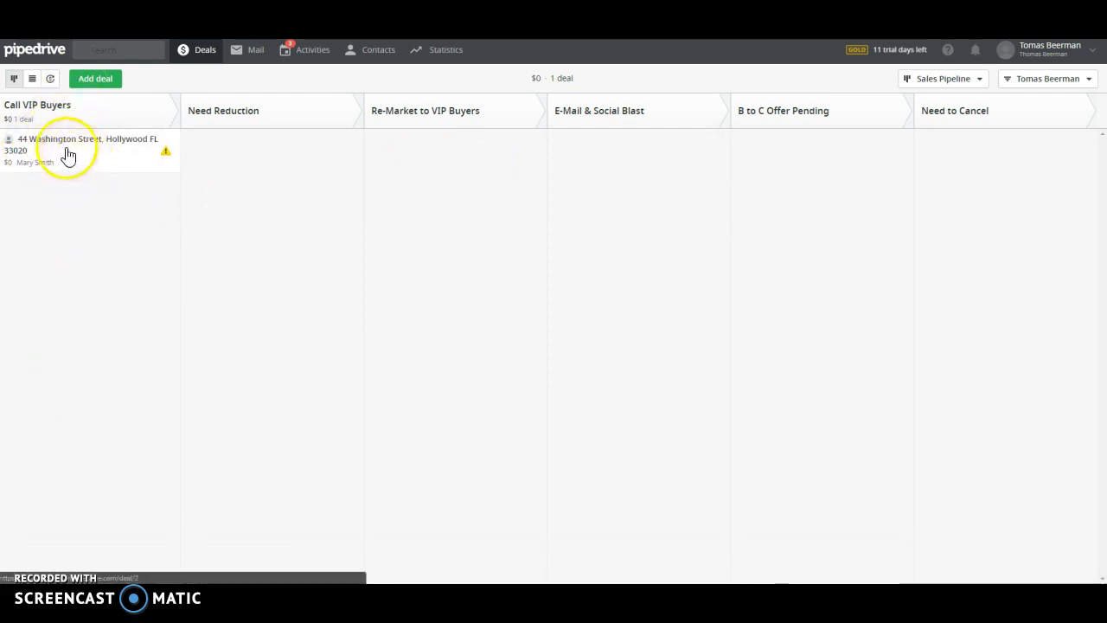
pyautogui.moveTo(68, 155); pyautogui.dragTo(250, 153)
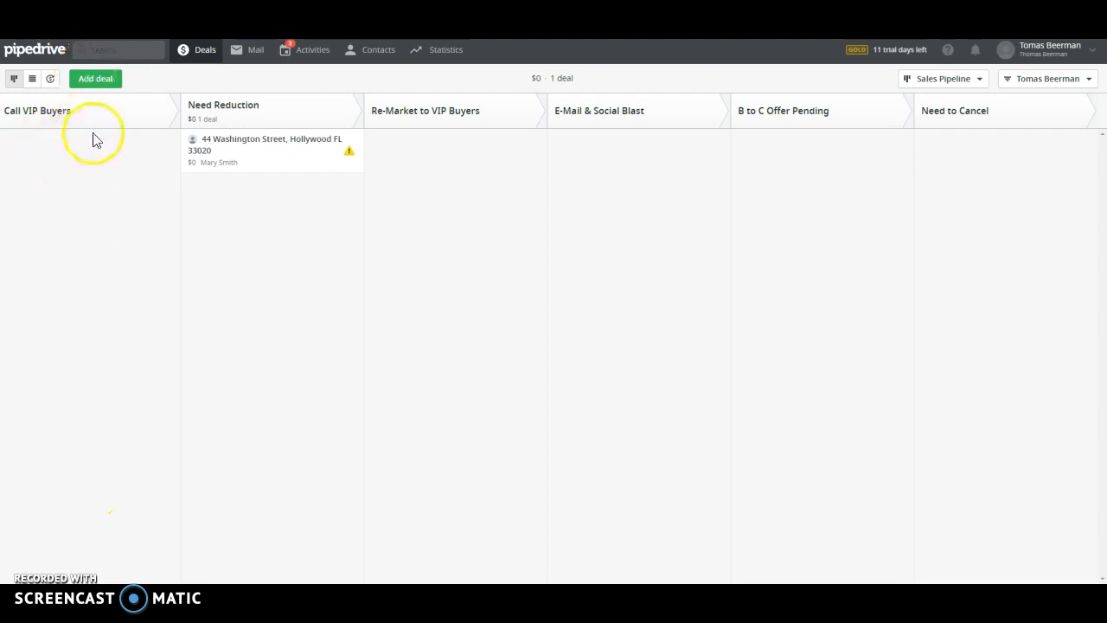
pyautogui.moveTo(297, 163)
pyautogui.mouseDown()
pyautogui.moveTo(202, 175)
pyautogui.moveTo(112, 161)
pyautogui.mouseUp()
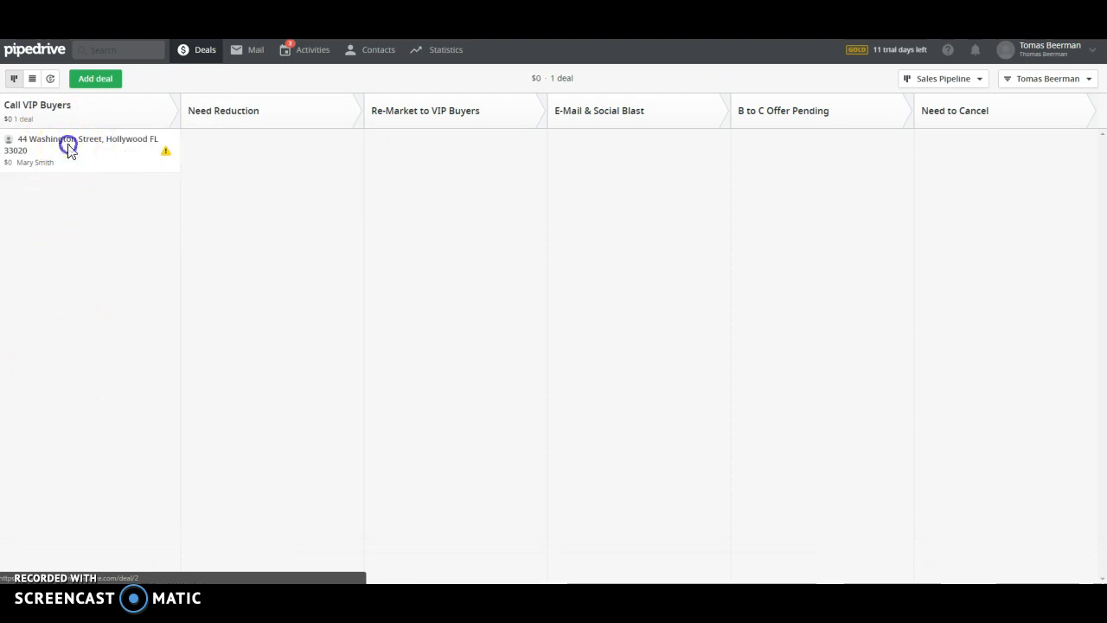
# Step: Review the saved note and attached files in the Call VIP Buyers deal, and return to the pipeline board
pyautogui.click(69, 149)
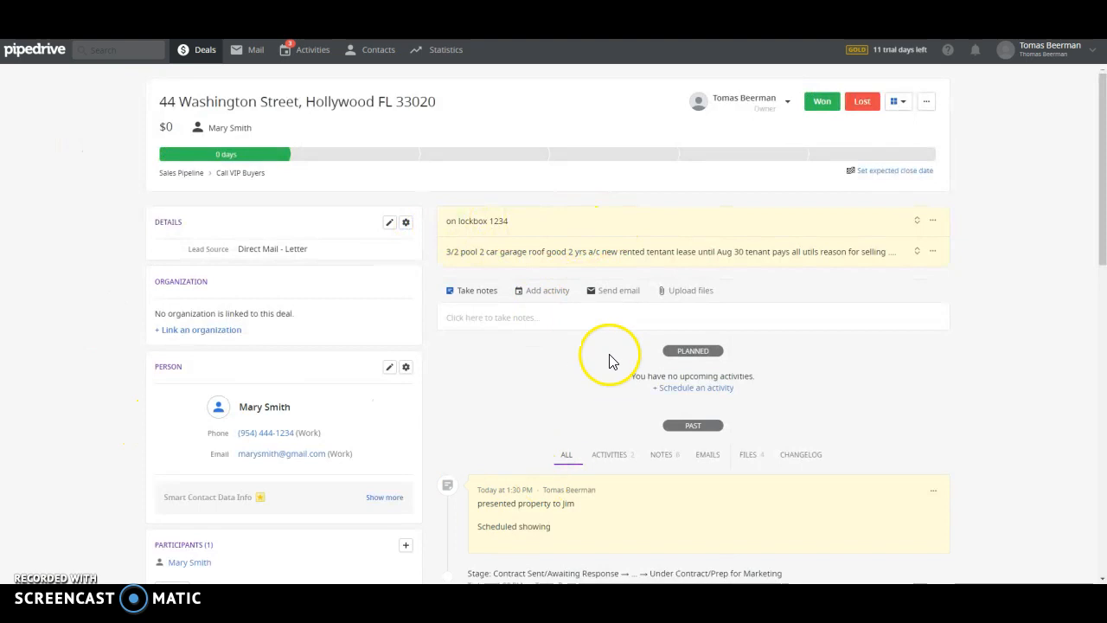
pyautogui.scroll(-2, 609, 362)
pyautogui.scroll(-1, 630, 427)
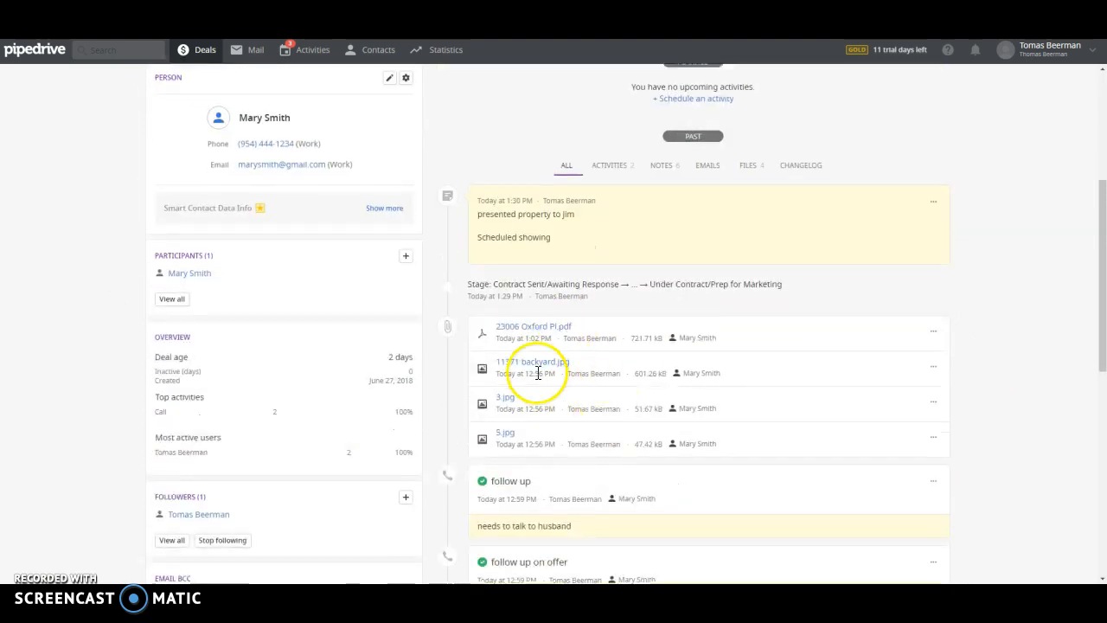
pyautogui.scroll(3, 612, 285)
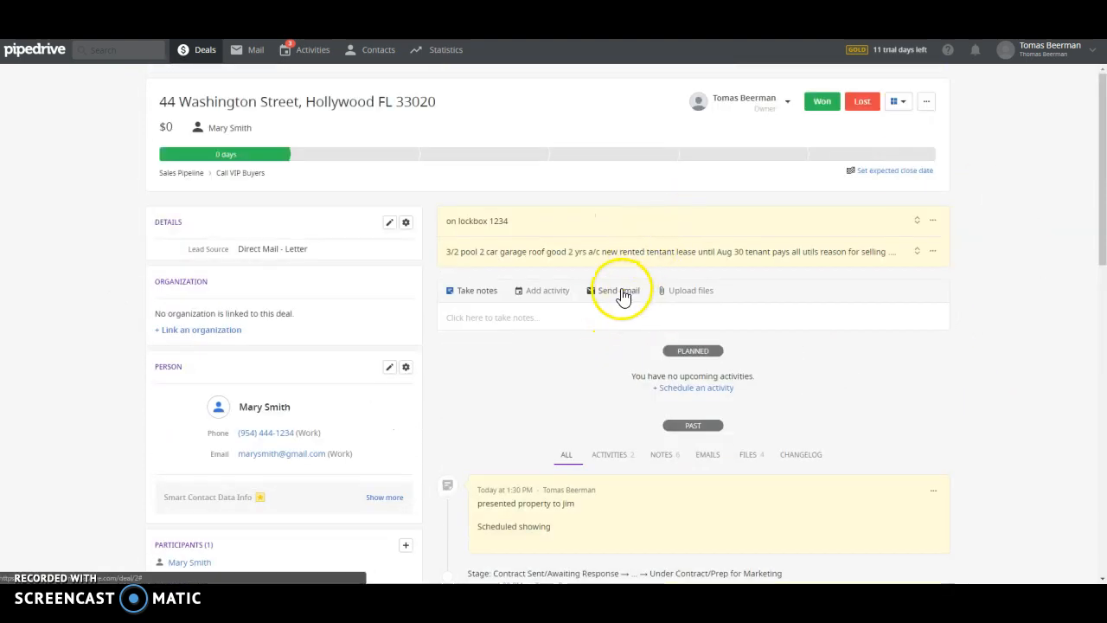
pyautogui.click(185, 48)
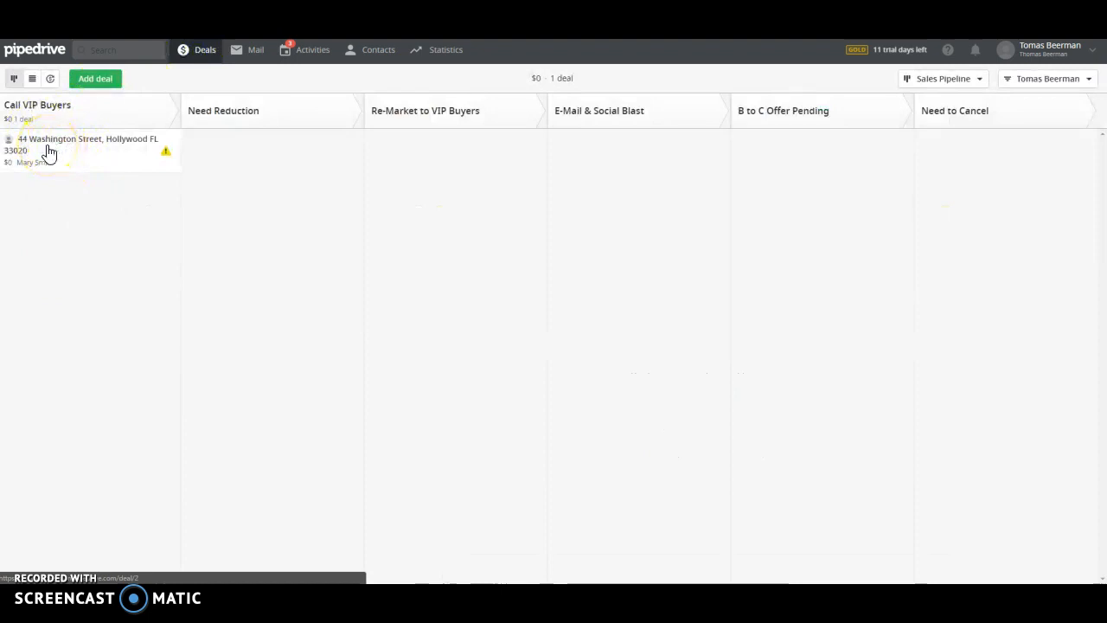
# Step: Save the note "recieved offer 150k" on the Call VIP Buyers deal and return to the board
pyautogui.click(48, 149)
pyautogui.click(507, 314)
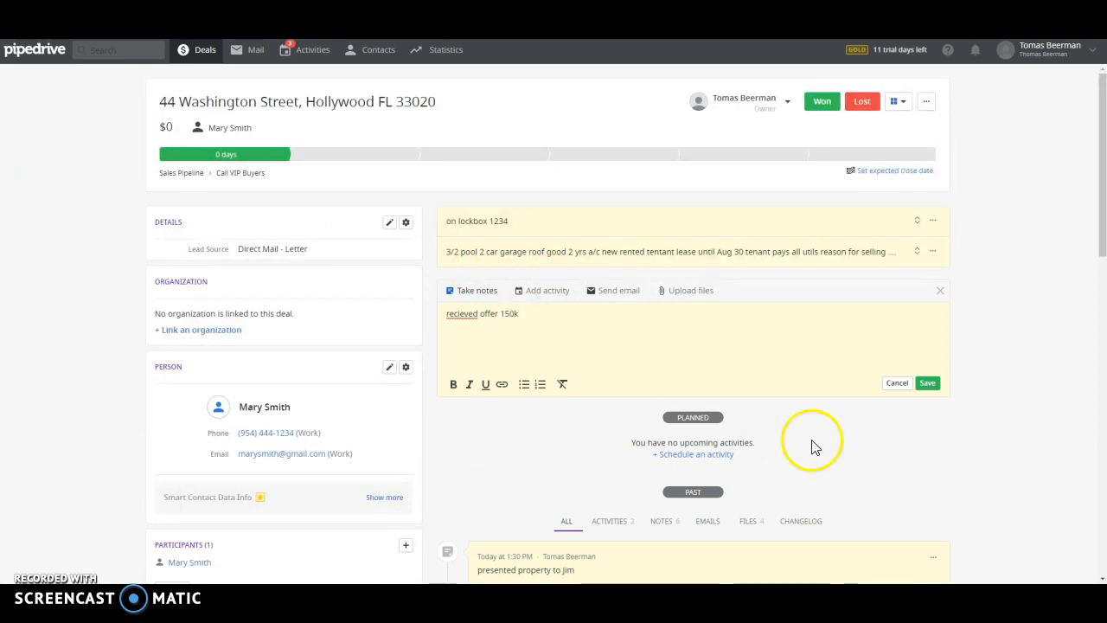
pyautogui.click(929, 382)
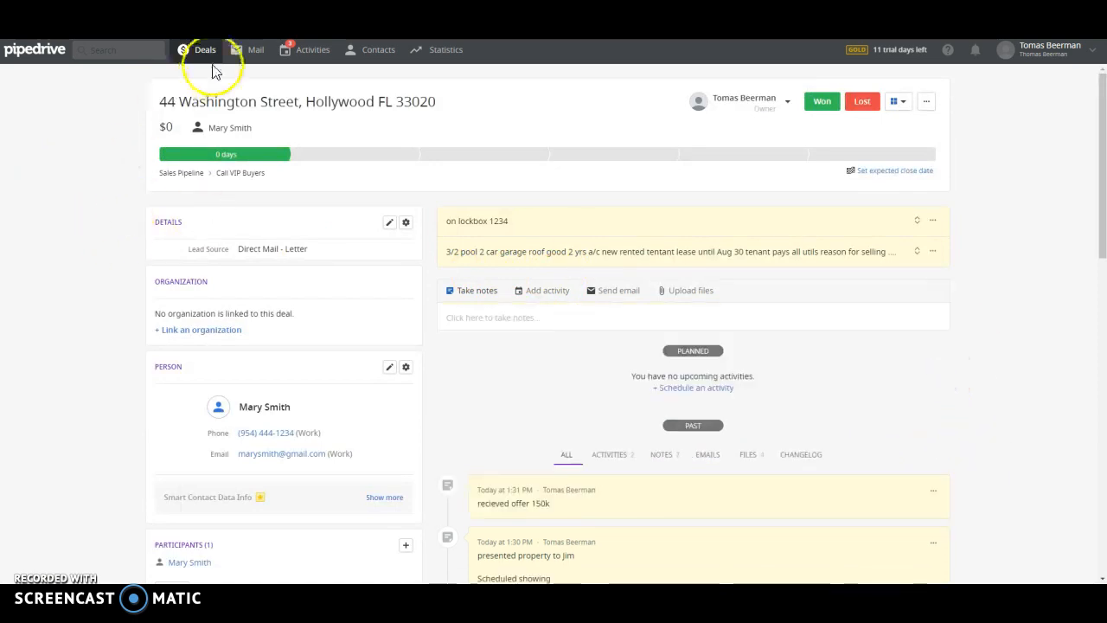
pyautogui.click(205, 50)
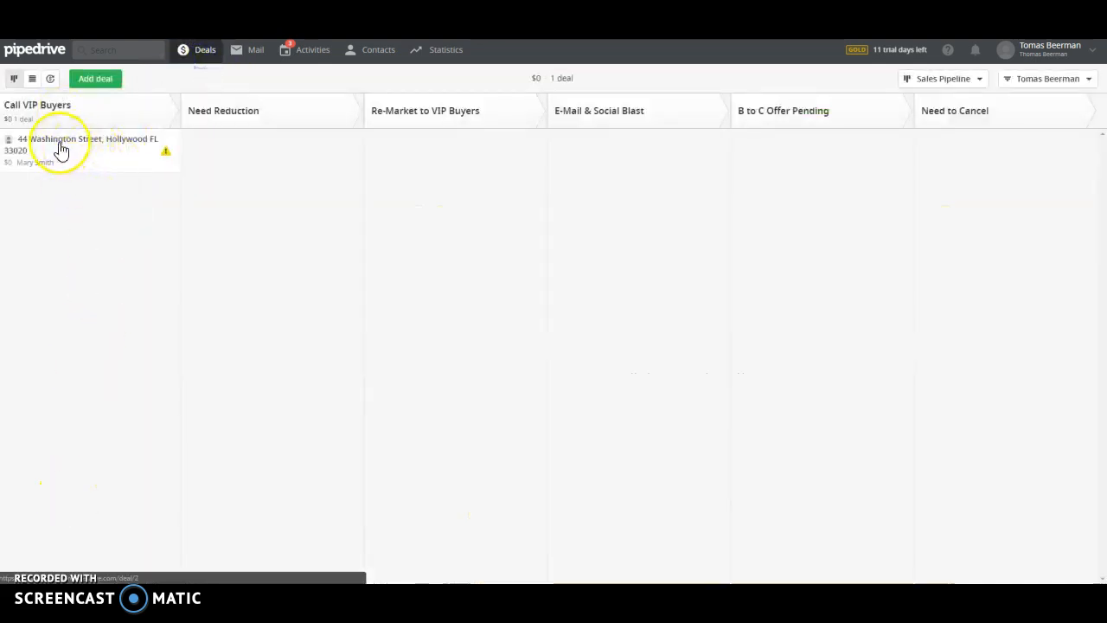
# Step: Move the deal through Need Reduction, Re-Market to VIP Buyers, E-Mail & Social Blast, B to C Offer Pending and Need to Cancel, and back to Call VIP Buyers
pyautogui.moveTo(184, 182); pyautogui.dragTo(238, 171)
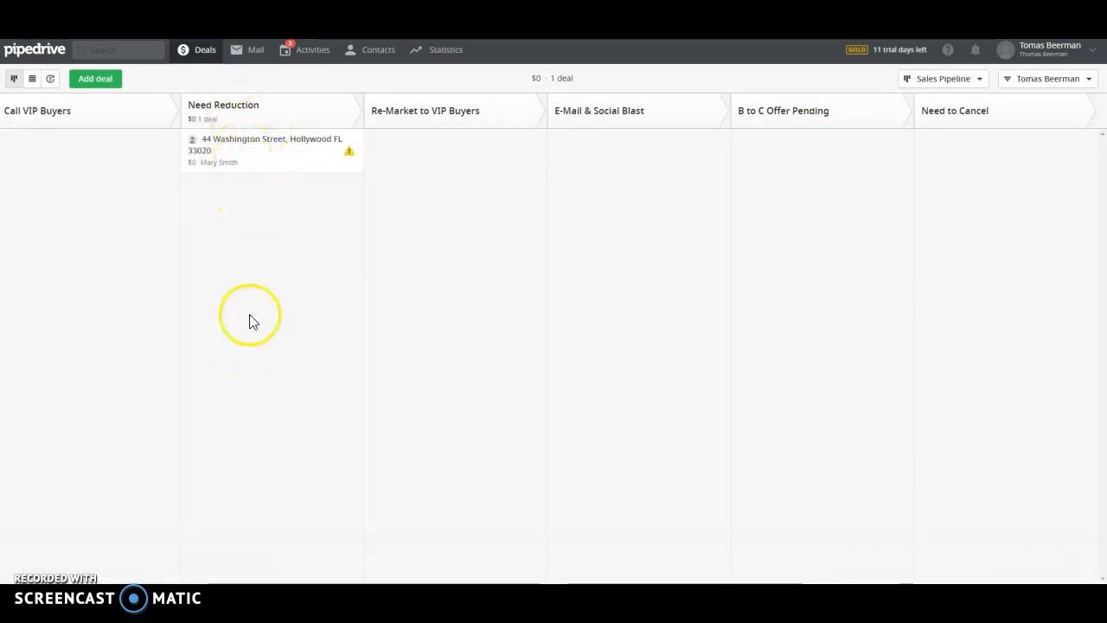
pyautogui.click(240, 159)
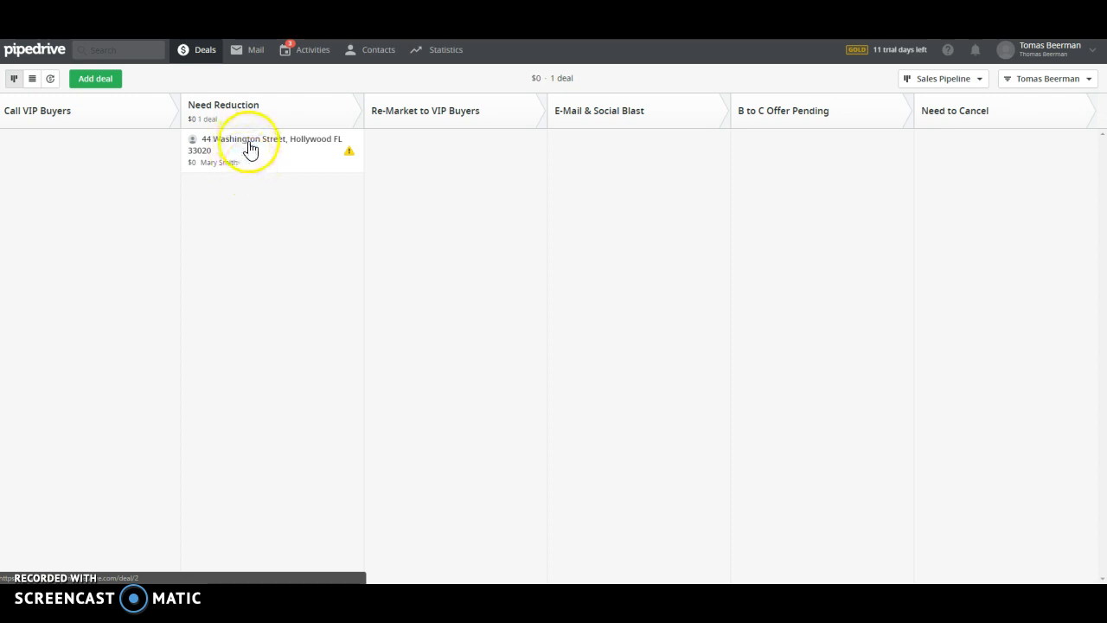
pyautogui.moveTo(240, 147); pyautogui.dragTo(428, 151)
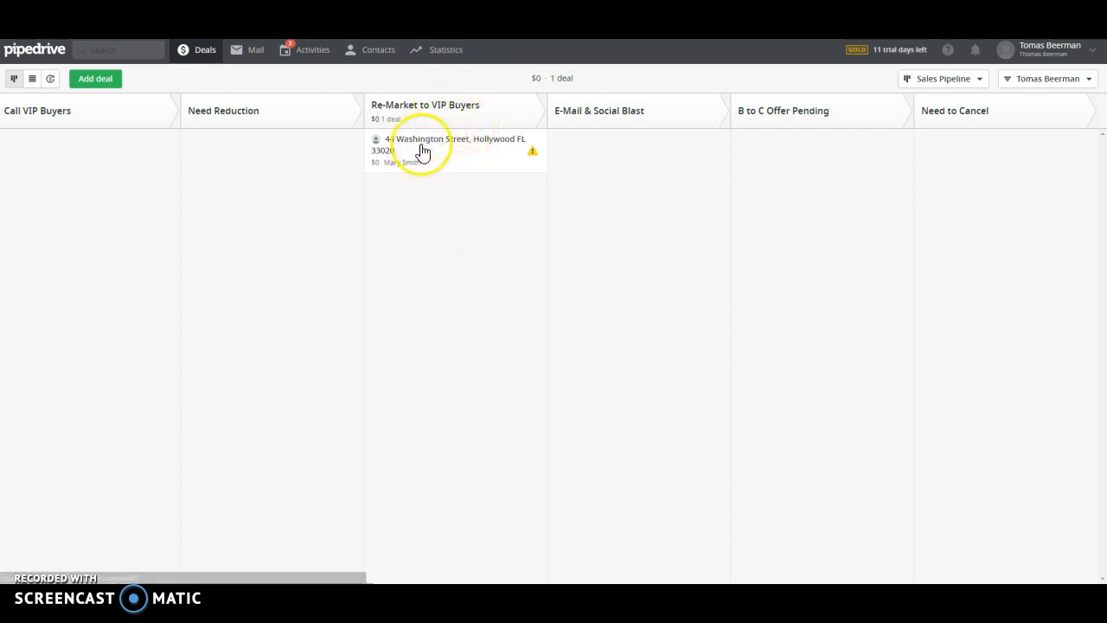
pyautogui.moveTo(428, 147); pyautogui.dragTo(608, 148)
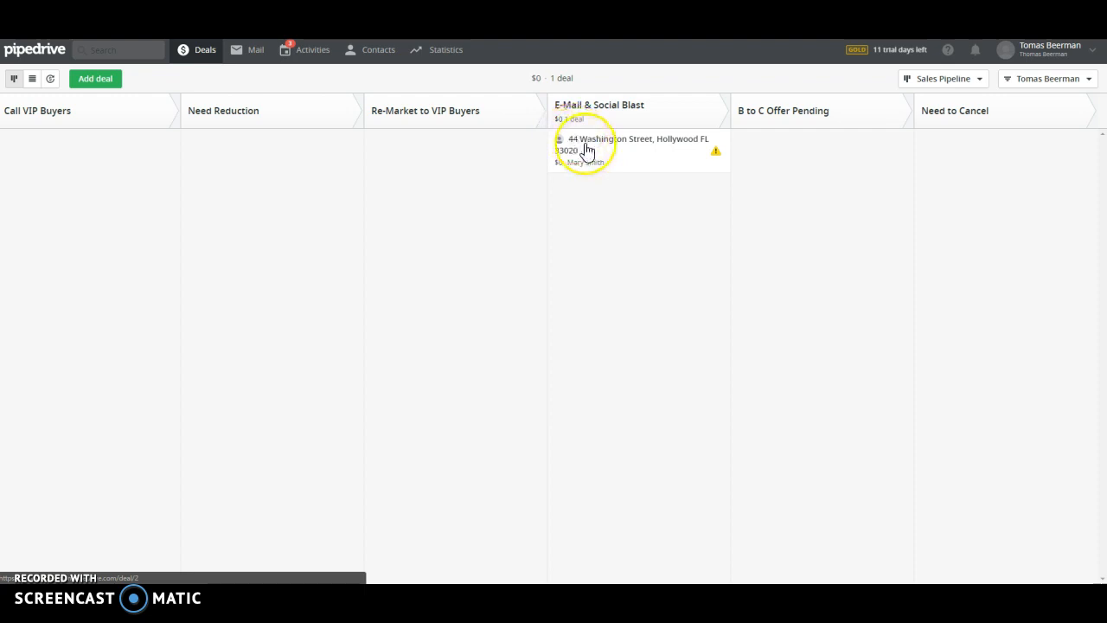
pyautogui.moveTo(586, 149); pyautogui.dragTo(791, 158)
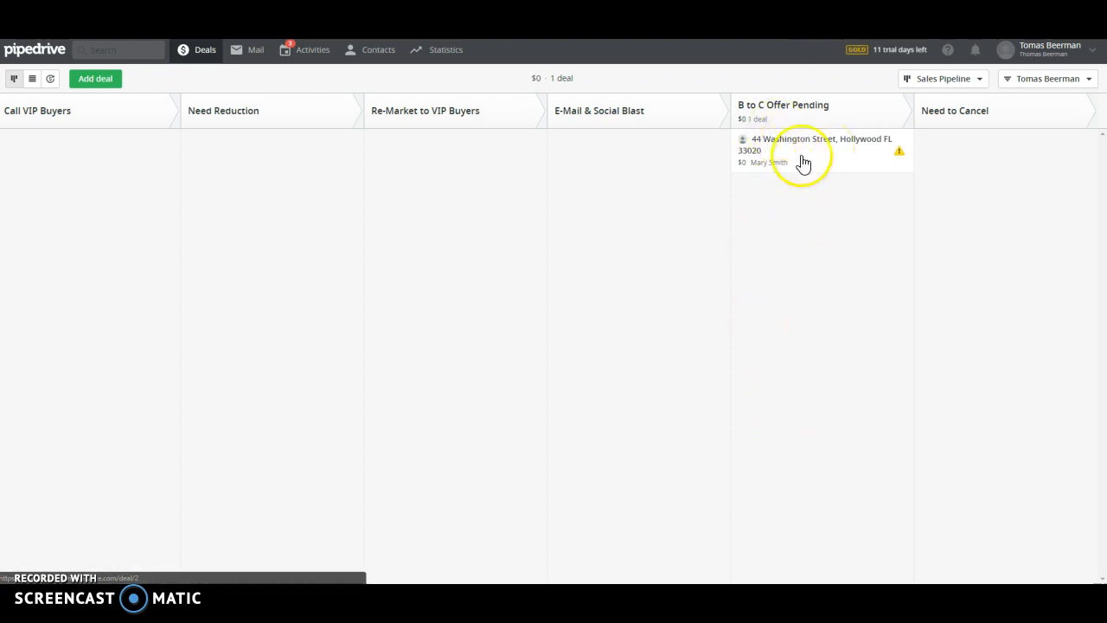
pyautogui.moveTo(795, 148); pyautogui.dragTo(974, 148)
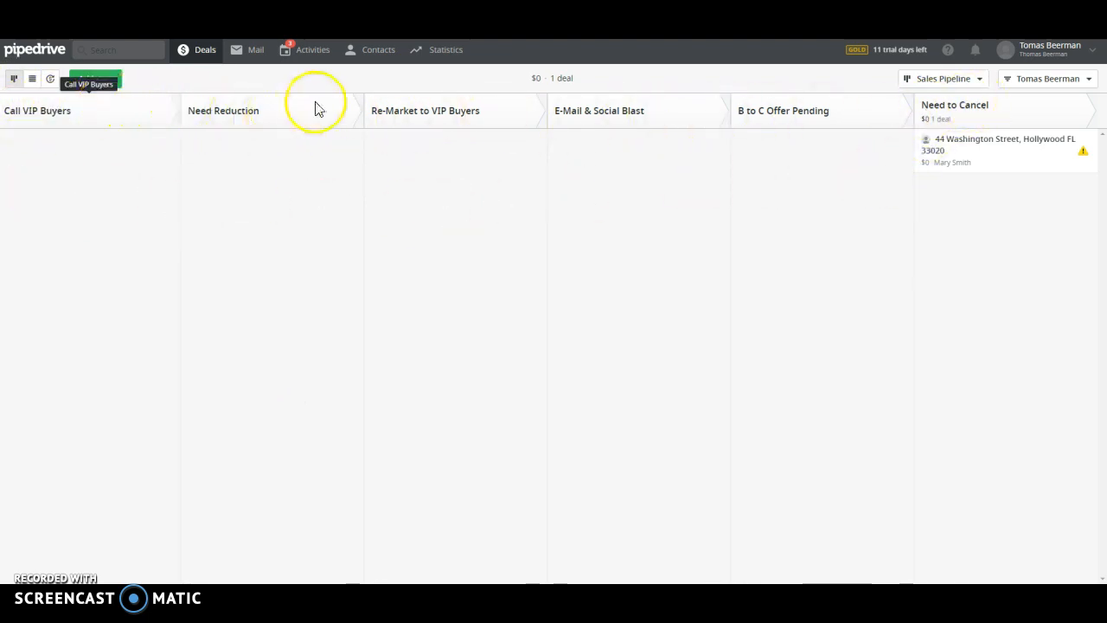
pyautogui.moveTo(938, 155); pyautogui.dragTo(75, 194)
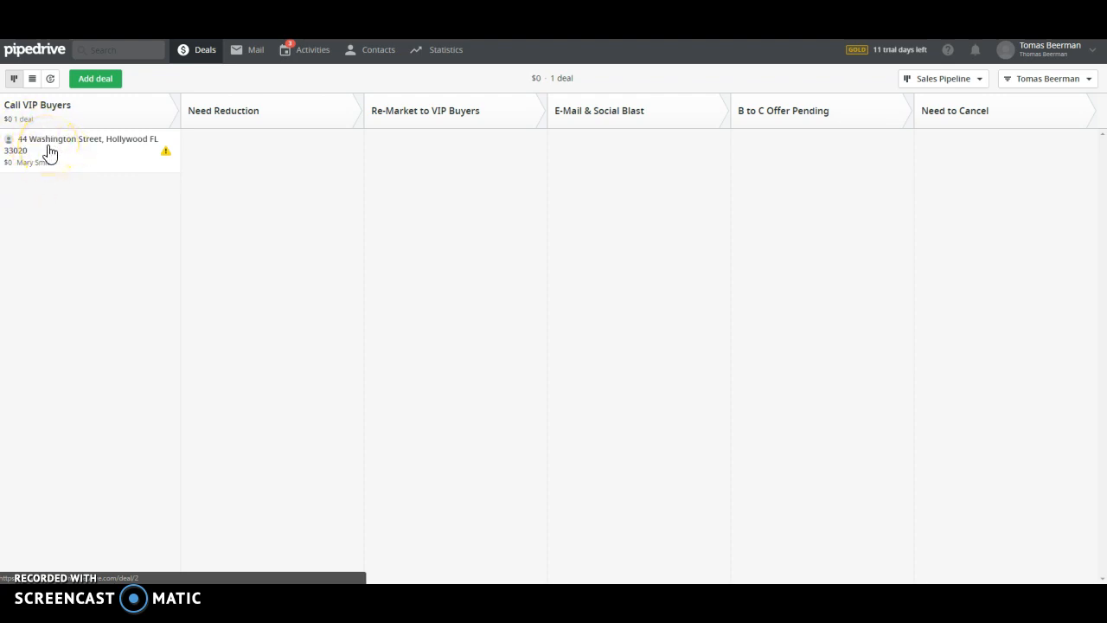
# Step: Move the Call VIP Buyers deal to B to C Offer Pending and upload "Blank addendum with Title Guaranty of South Florida Inc (2).pdf" to it
pyautogui.moveTo(47, 149); pyautogui.dragTo(798, 161)
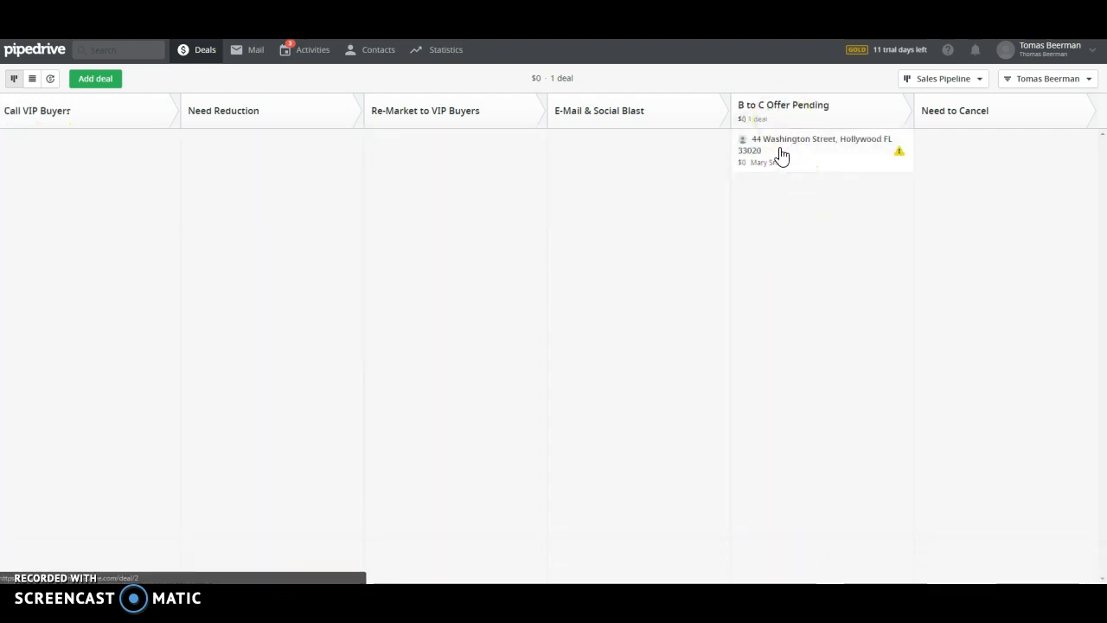
pyautogui.click(781, 154)
pyautogui.scroll(-2, 821, 338)
pyautogui.scroll(2, 859, 300)
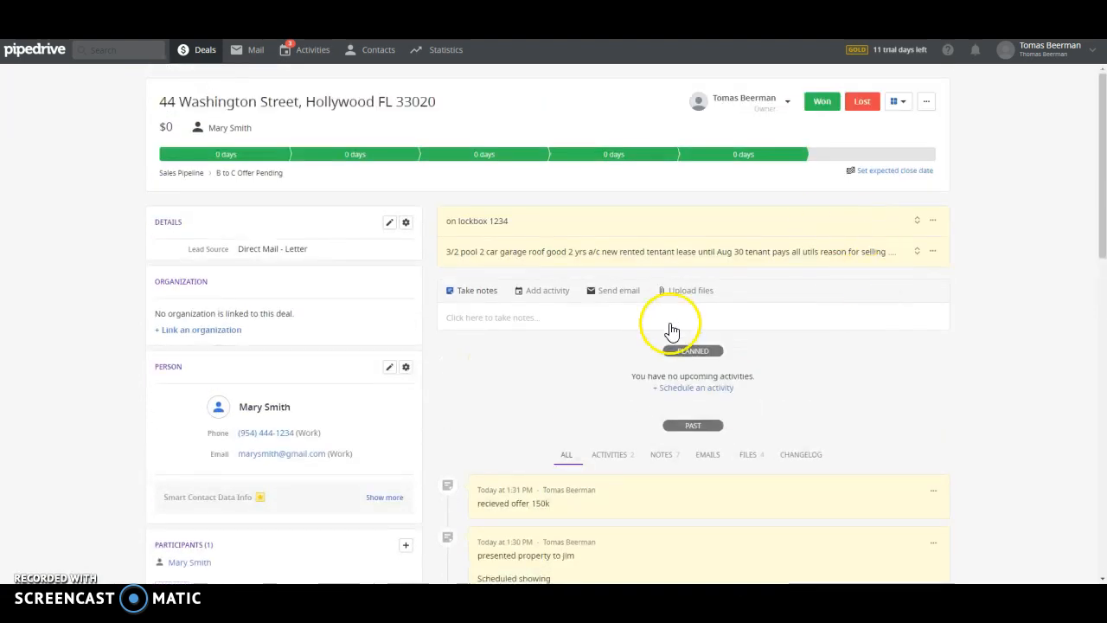
pyautogui.click(684, 293)
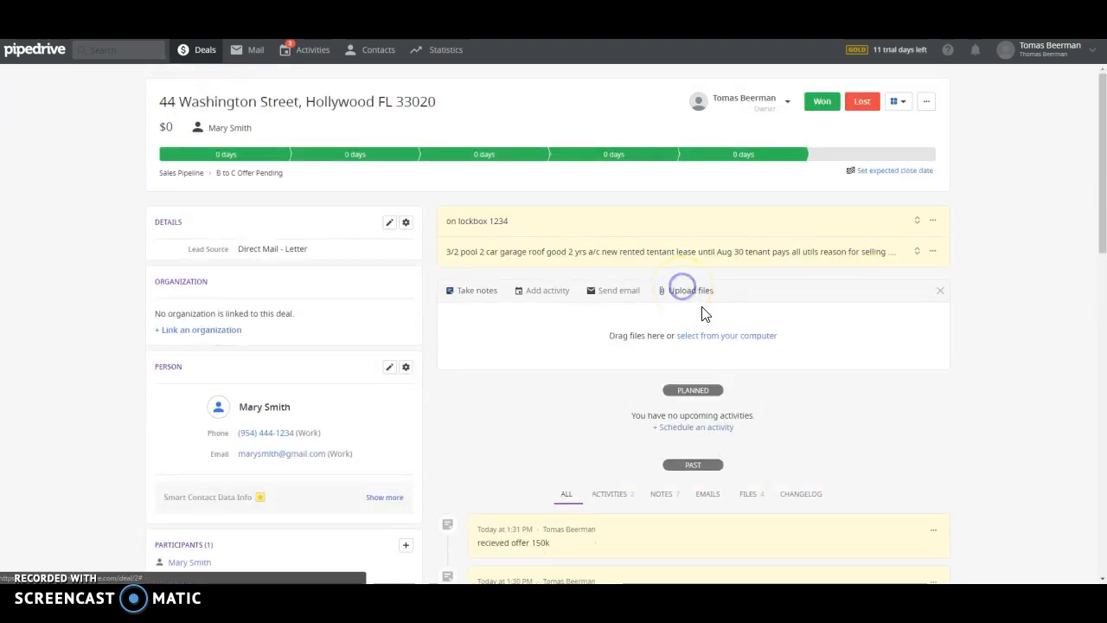
pyautogui.click(729, 336)
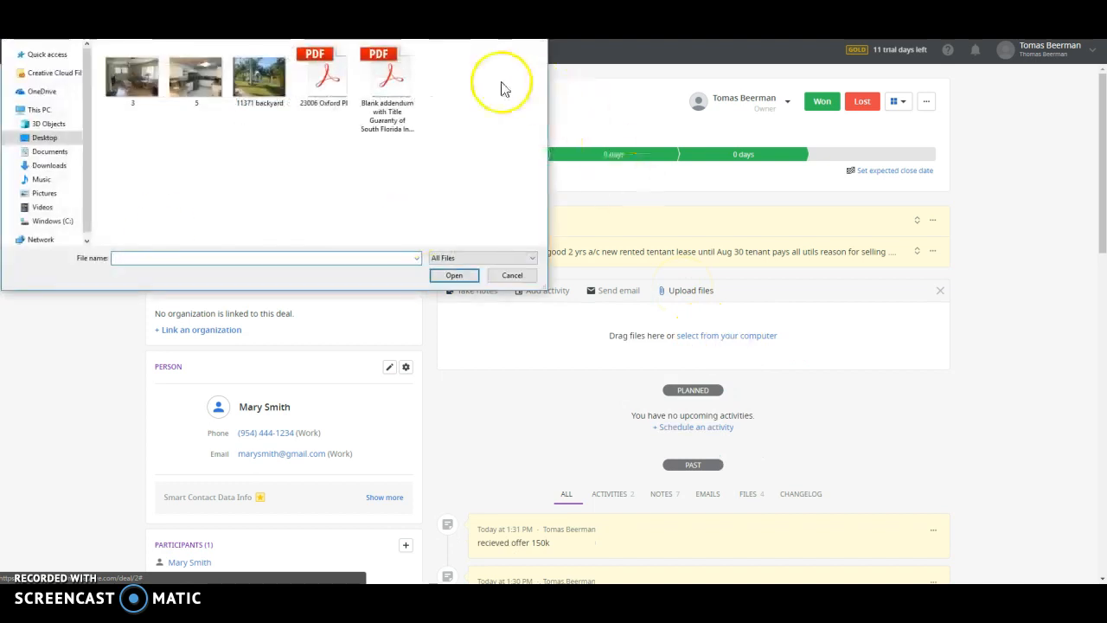
pyautogui.click(389, 82)
pyautogui.click(454, 275)
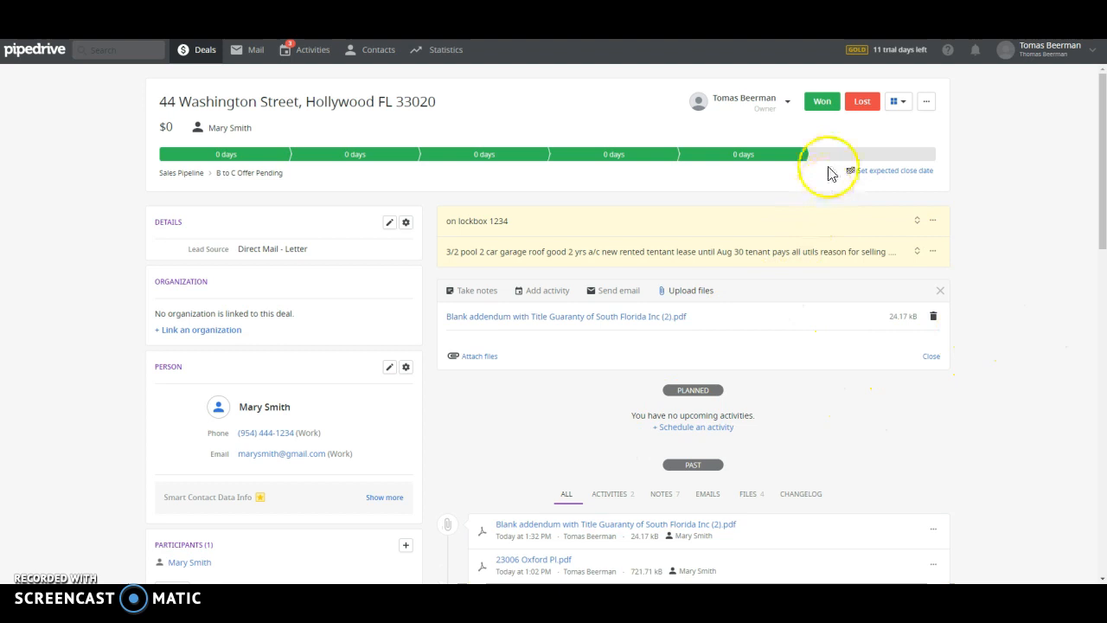
pyautogui.click(205, 52)
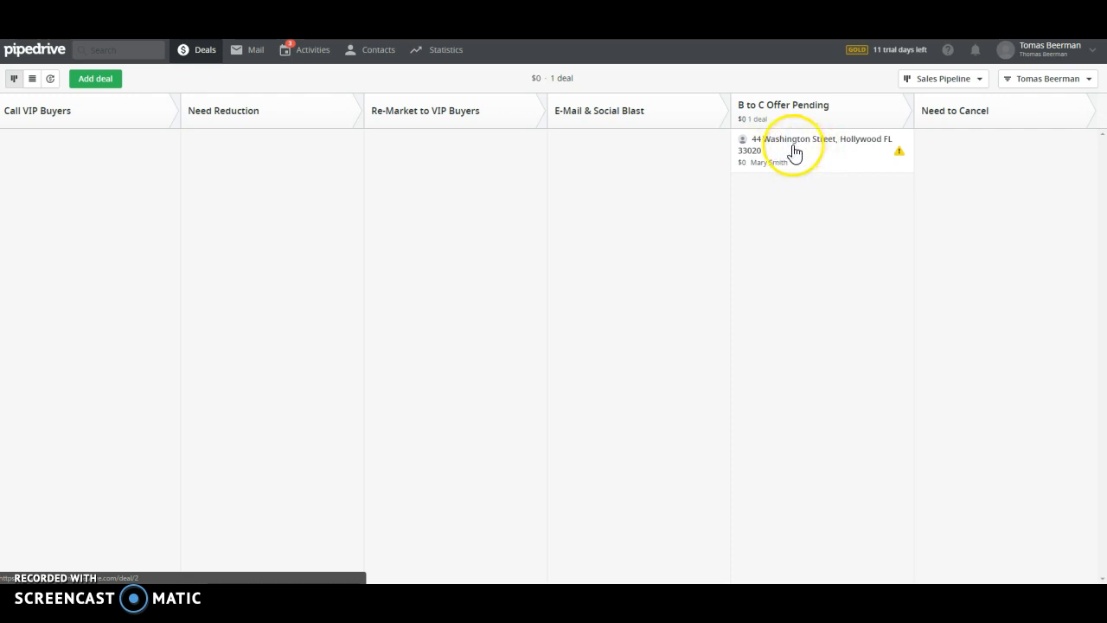
# Step: Transfer the deal to Escrow Received in the Funding Pipeline and advance it there to Title/Lien Search Ordered
pyautogui.moveTo(794, 150); pyautogui.dragTo(955, 567)
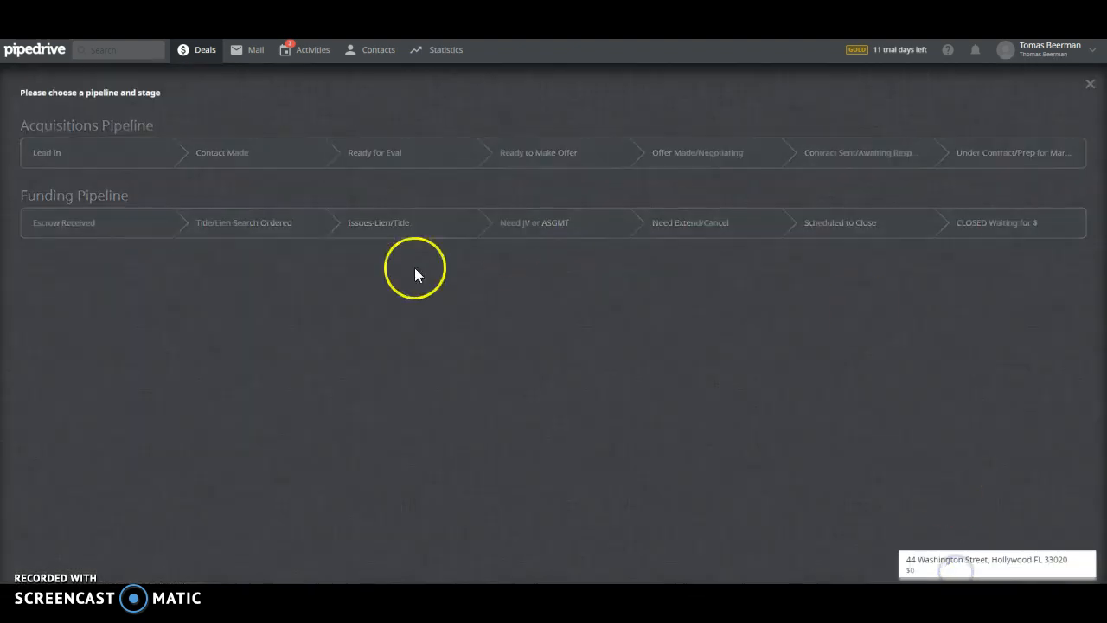
pyautogui.click(76, 223)
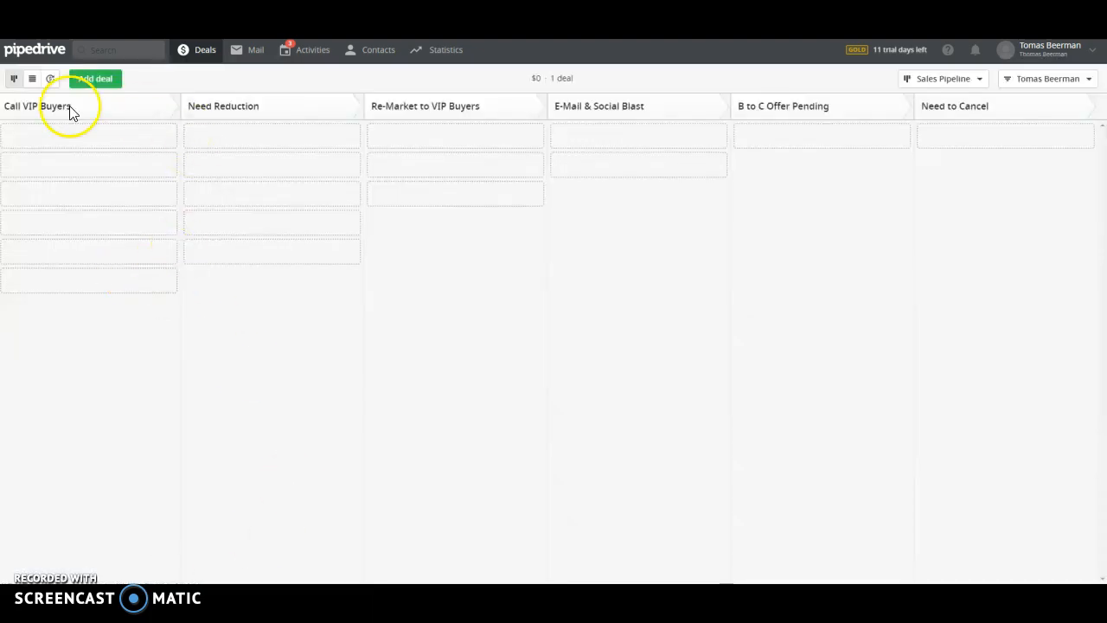
pyautogui.click(958, 79)
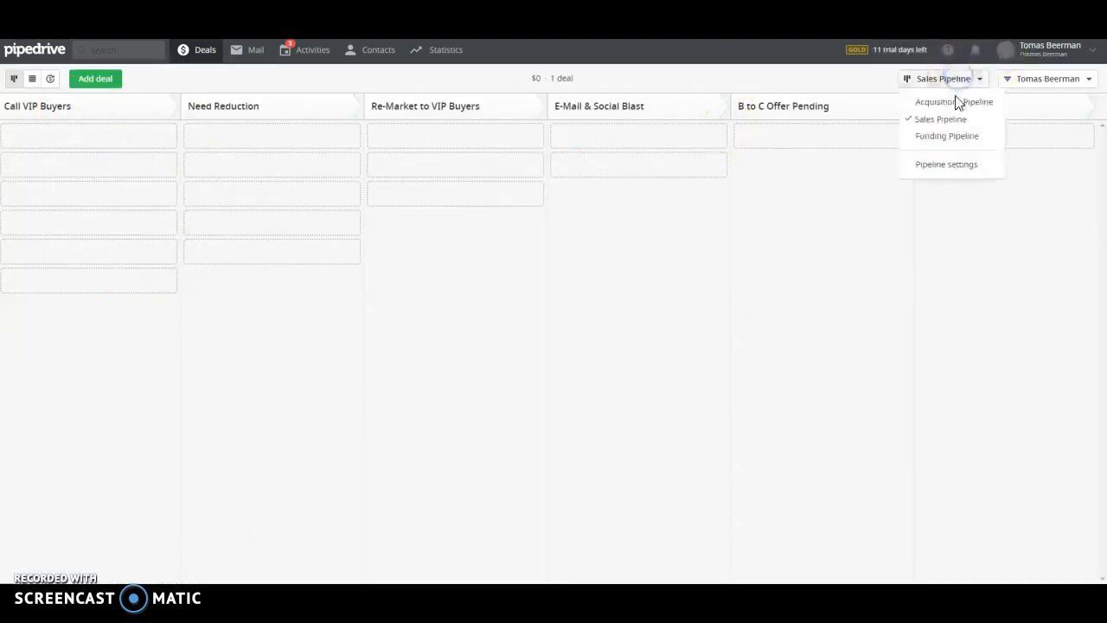
pyautogui.click(951, 136)
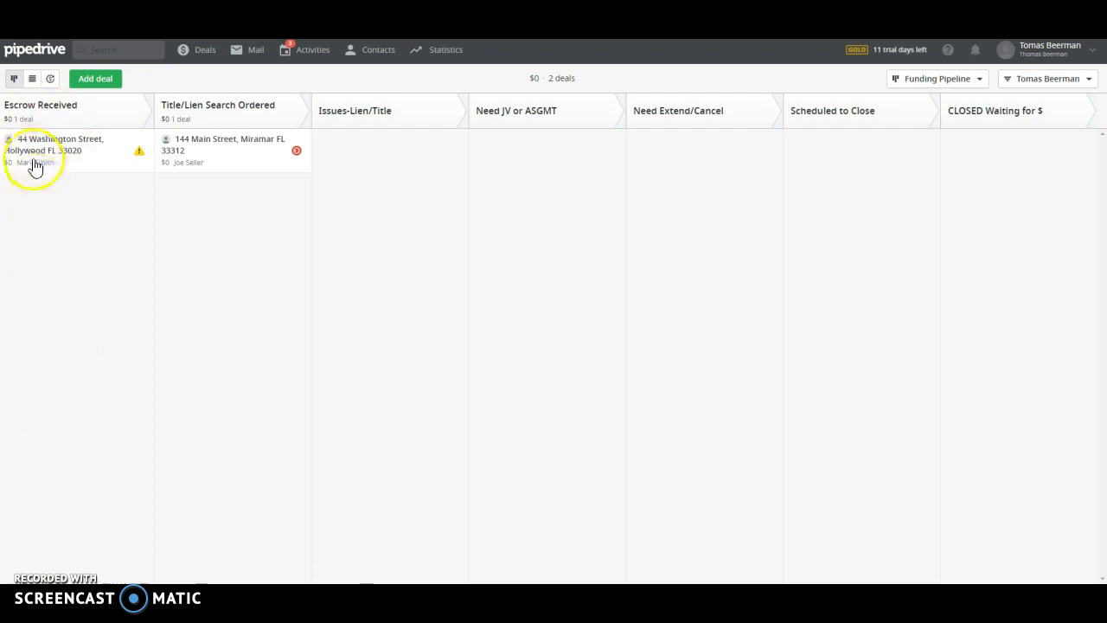
pyautogui.moveTo(43, 149); pyautogui.dragTo(192, 201)
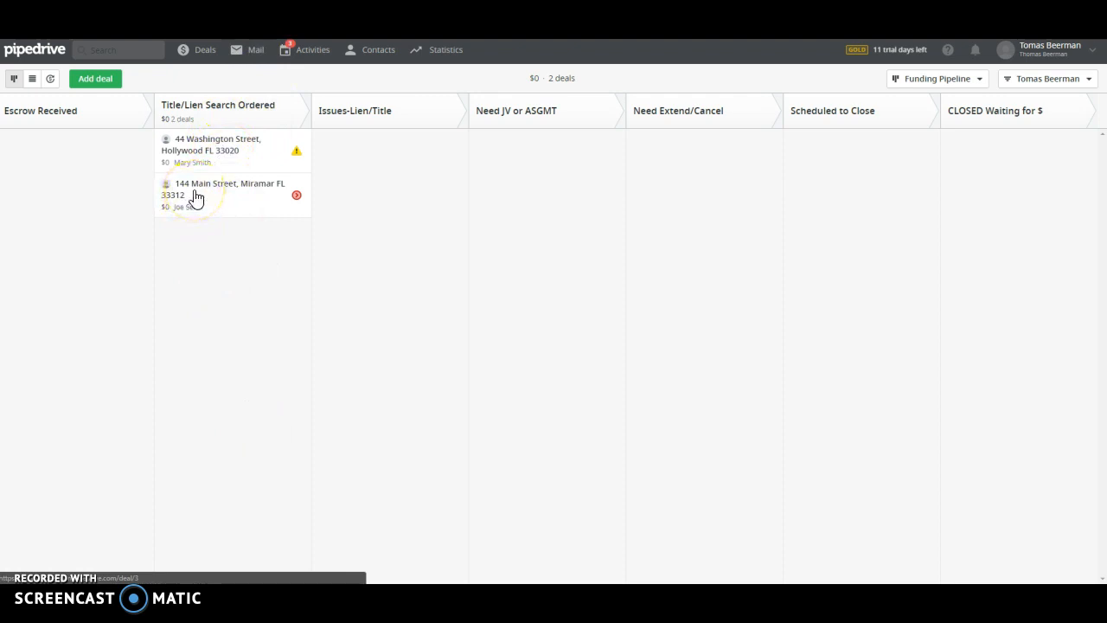
# Step: Review the details, notes and activities of the second deal in Title/Lien Search Ordered, and return to the pipeline board
pyautogui.moveTo(205, 192)
pyautogui.mouseDown()
pyautogui.moveTo(251, 193)
pyautogui.moveTo(192, 190)
pyautogui.moveTo(215, 185)
pyautogui.mouseUp()
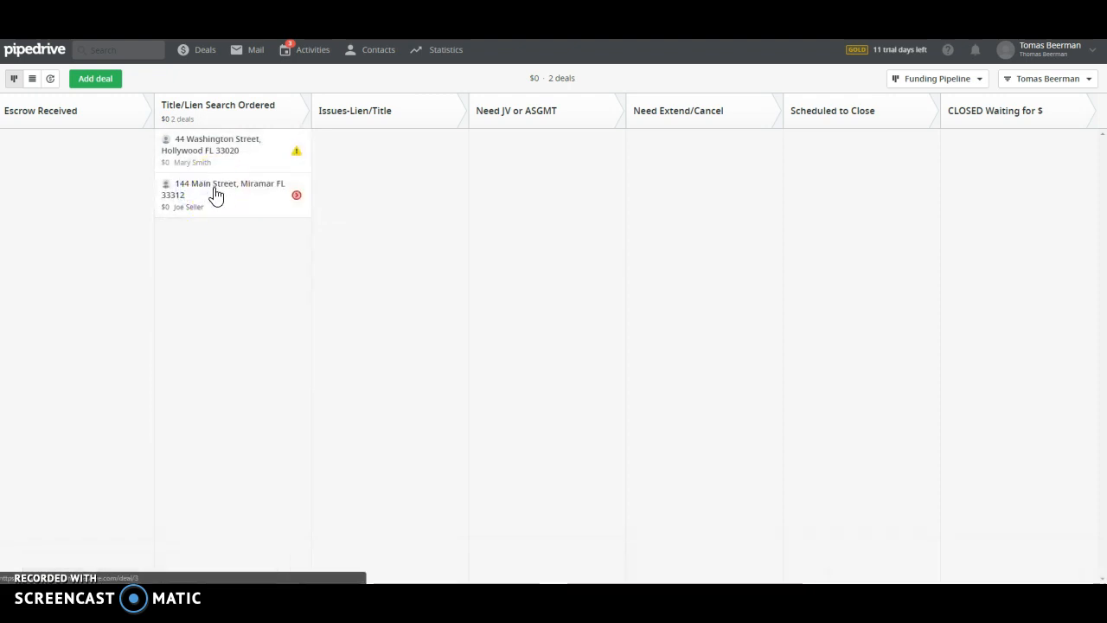
pyautogui.click(213, 190)
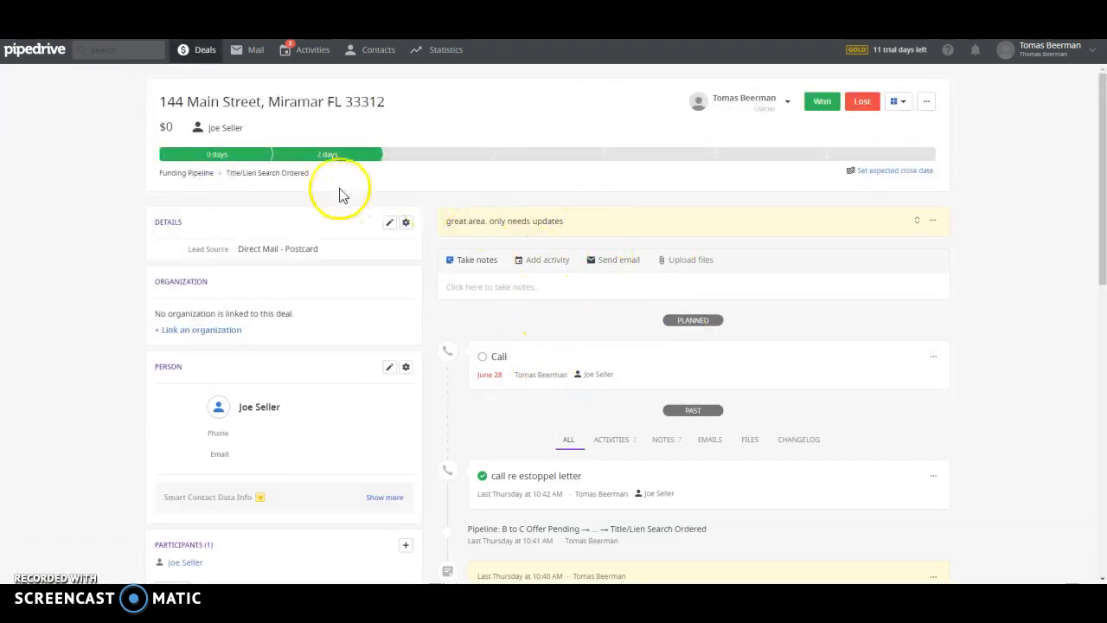
pyautogui.moveTo(258, 444)
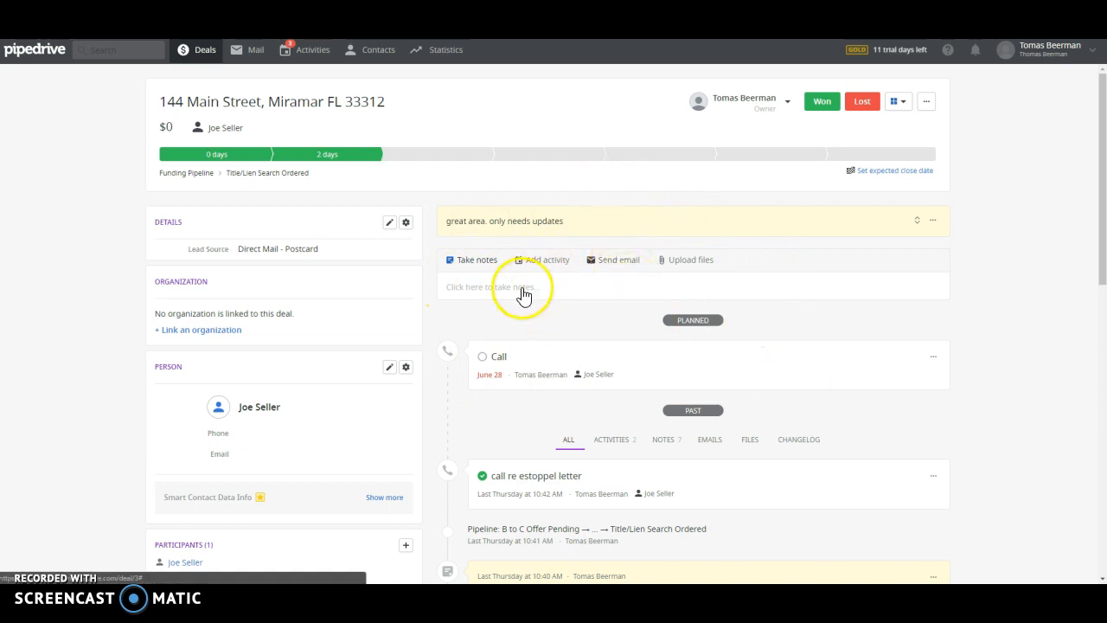
pyautogui.scroll(-1, 260, 346)
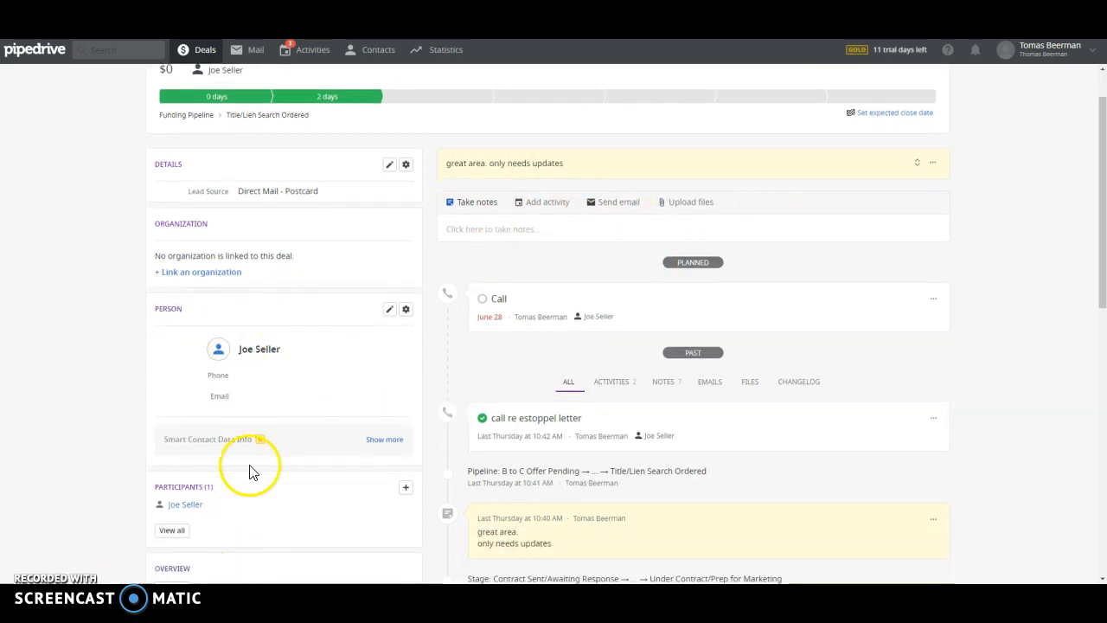
pyautogui.scroll(1, 273, 350)
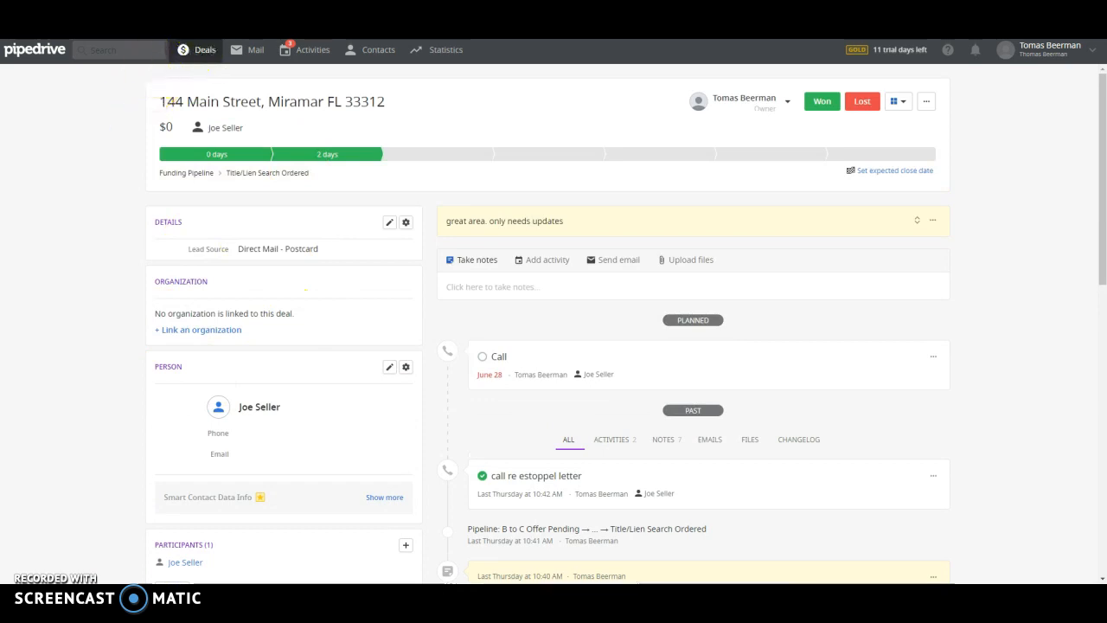
pyautogui.click(205, 50)
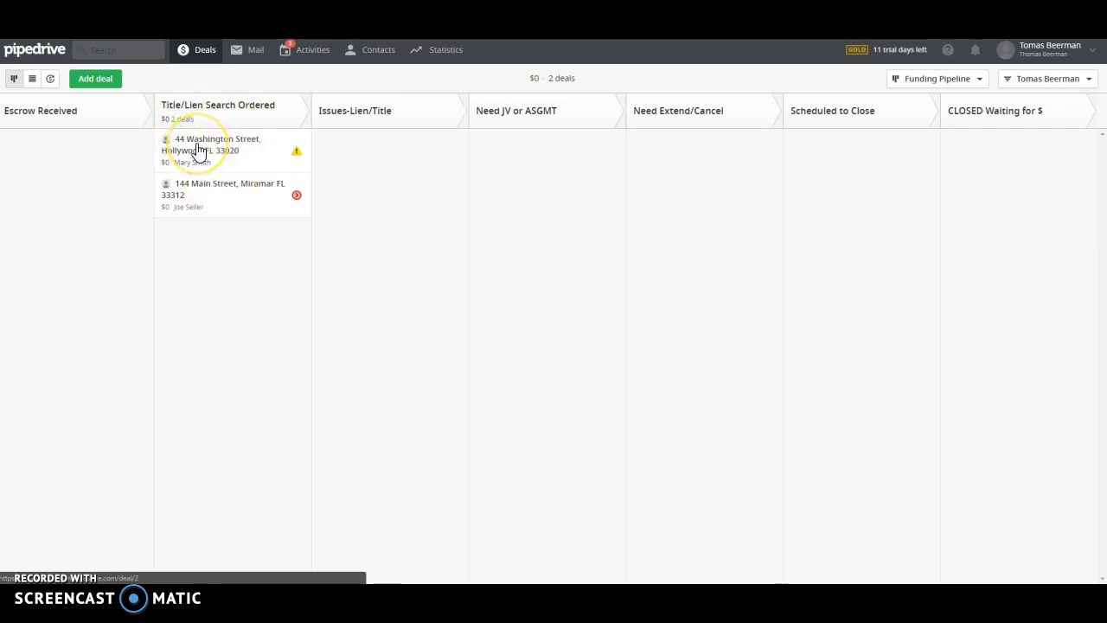
# Step: Move the first Title/Lien Search Ordered deal through Issues-Lien/Title and Need JV or ASGMT to Need Extend/Cancel
pyautogui.moveTo(199, 149); pyautogui.dragTo(345, 162)
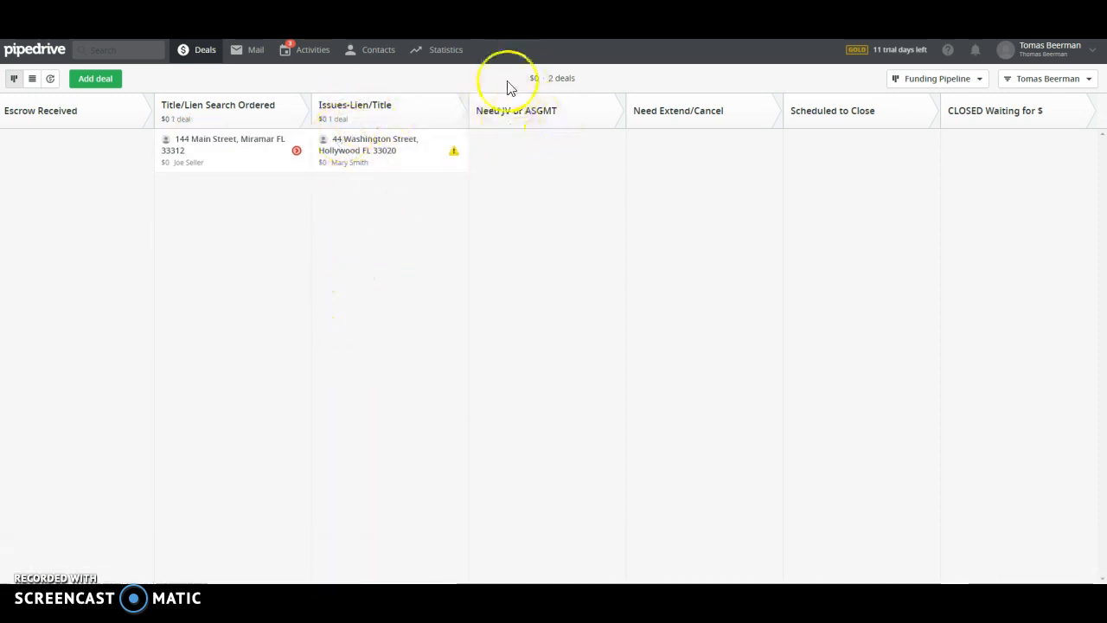
pyautogui.moveTo(358, 153); pyautogui.dragTo(487, 154)
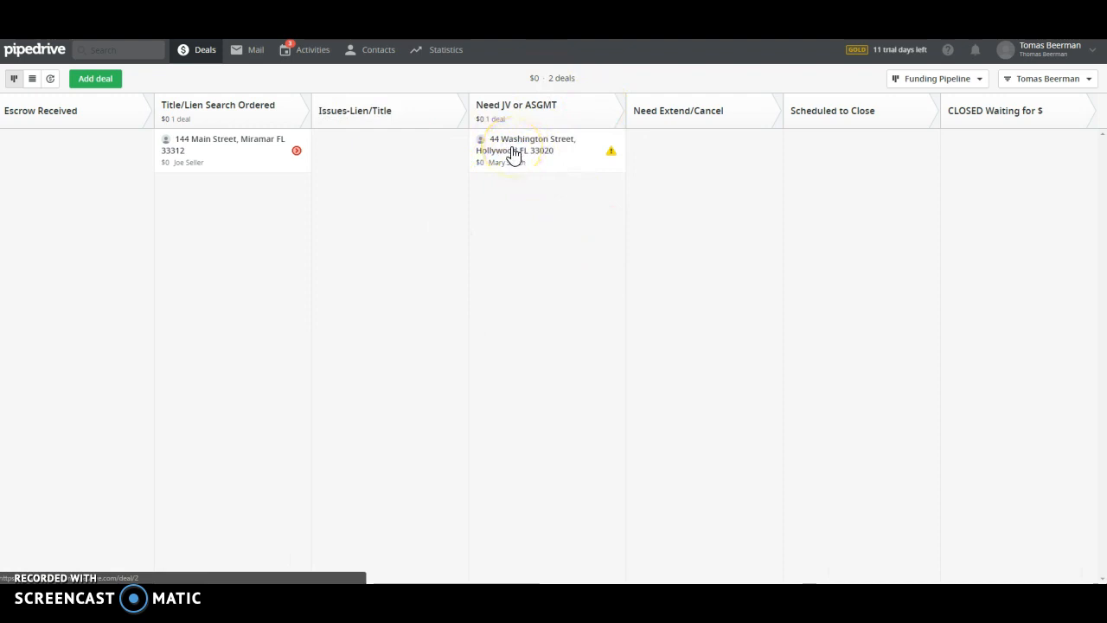
pyautogui.moveTo(519, 151); pyautogui.dragTo(667, 152)
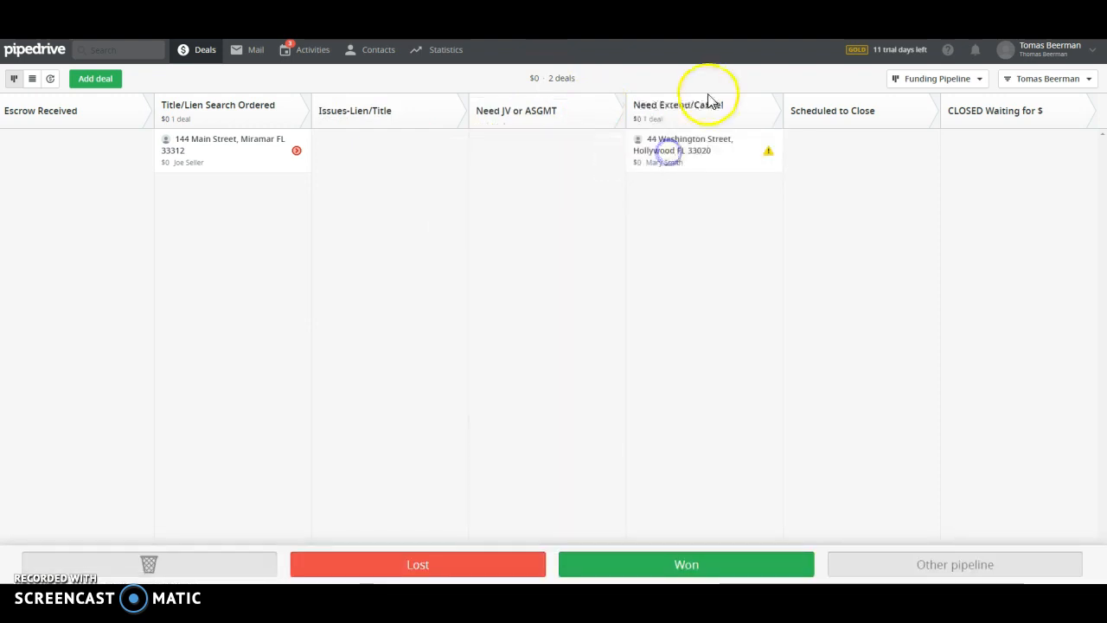
# Step: Review the full history of the Need Extend/Cancel deal, including its files, notes, activities and emails
pyautogui.click(689, 147)
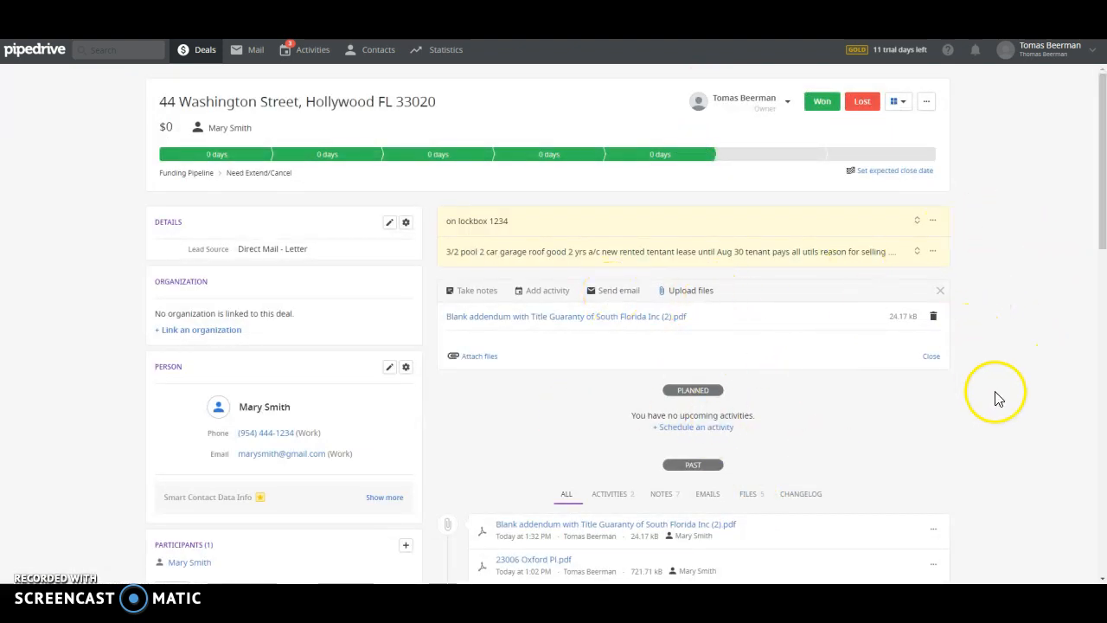
pyautogui.scroll(-5, 822, 431)
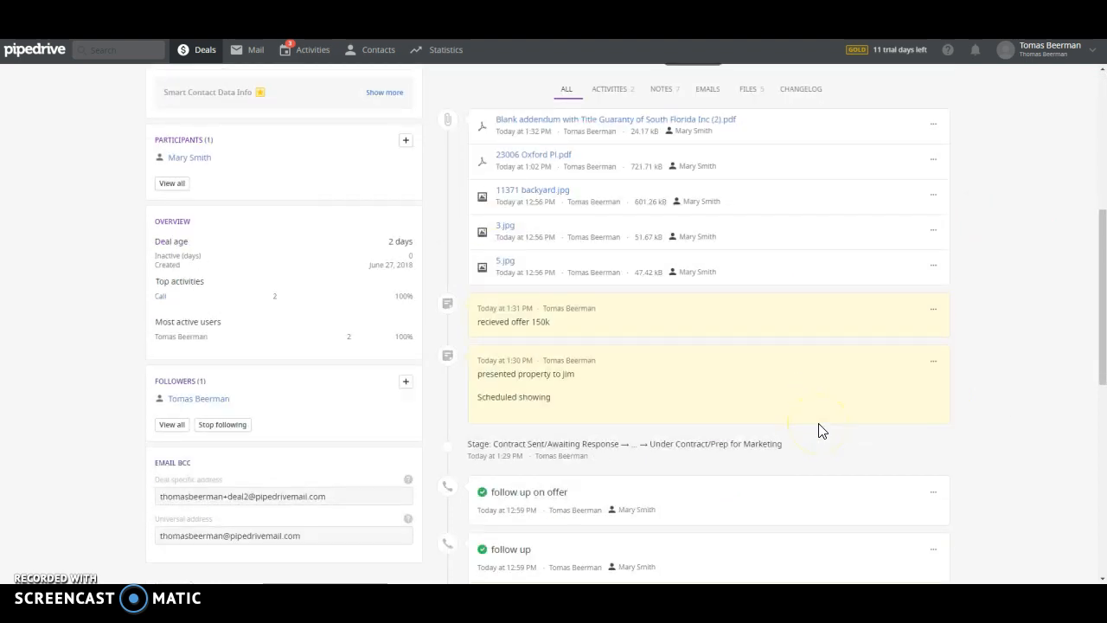
pyautogui.scroll(-5, 821, 430)
pyautogui.scroll(10, 815, 420)
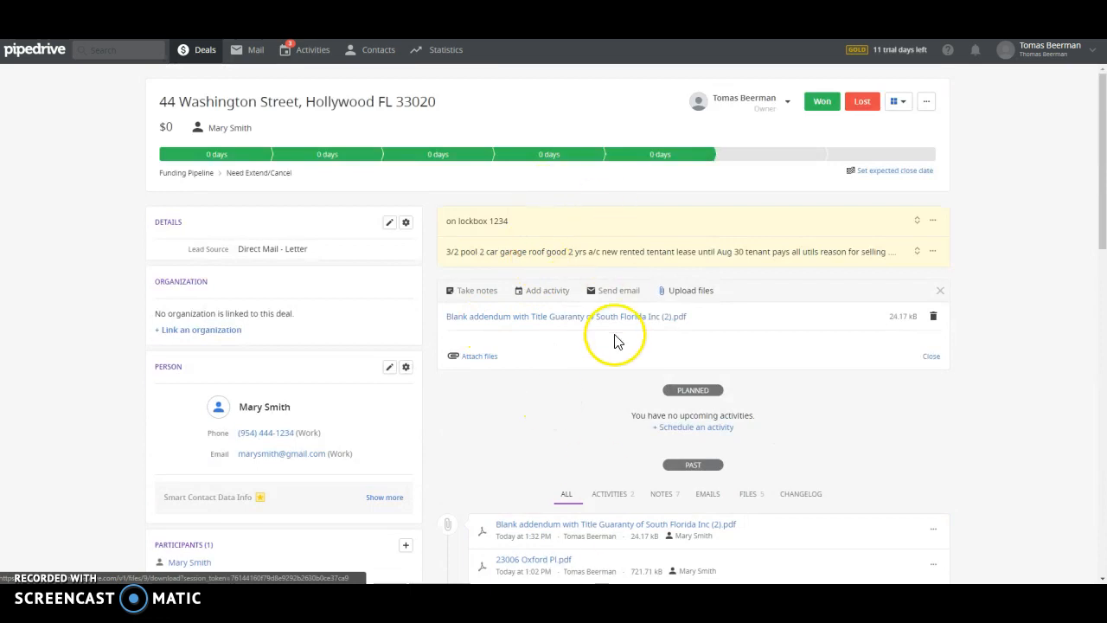
pyautogui.click(708, 493)
pyautogui.scroll(-3, 585, 260)
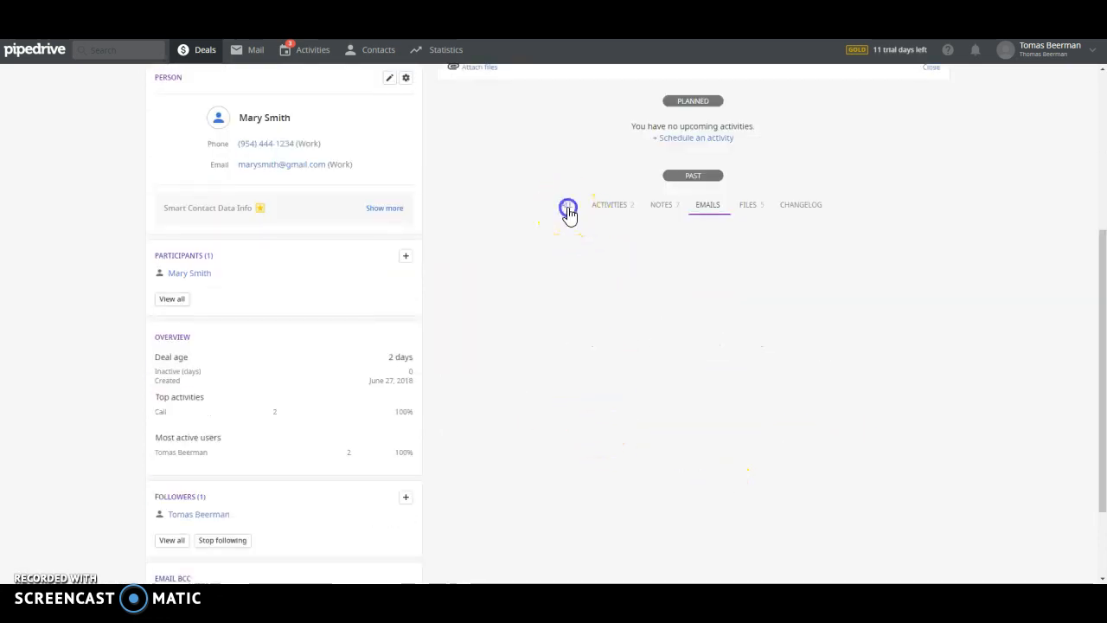
pyautogui.click(567, 207)
pyautogui.scroll(3, 597, 259)
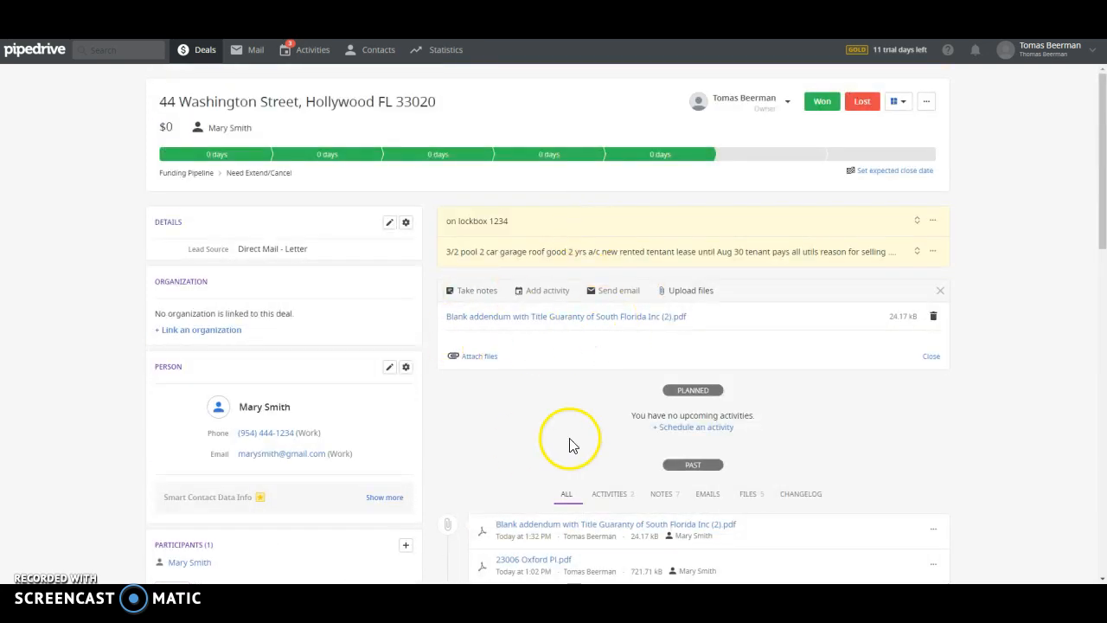
pyautogui.click(554, 291)
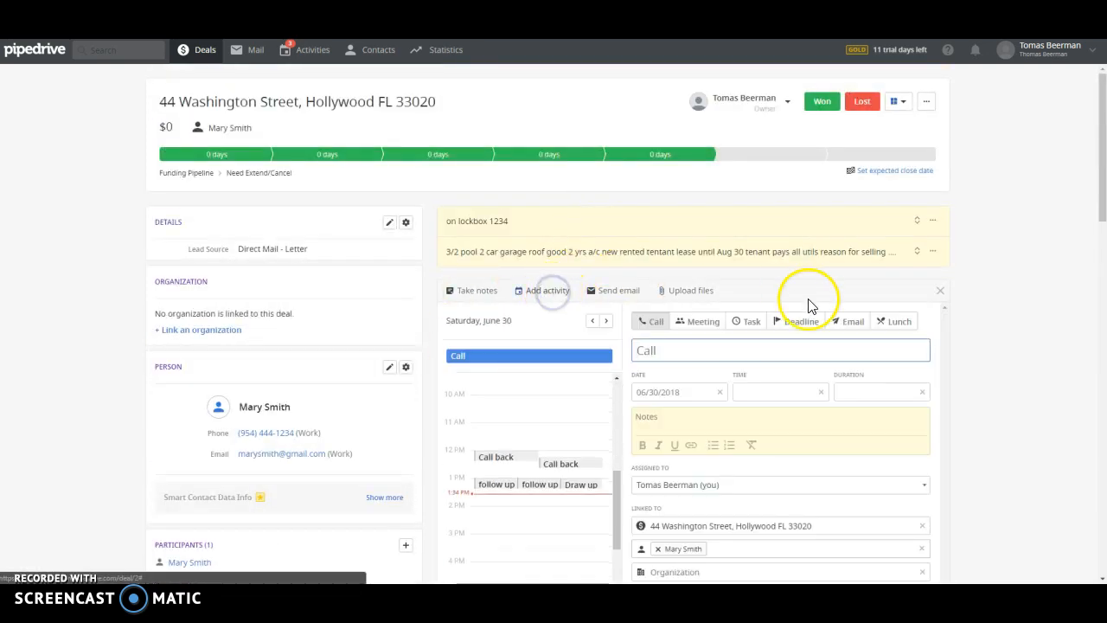
pyautogui.click(684, 352)
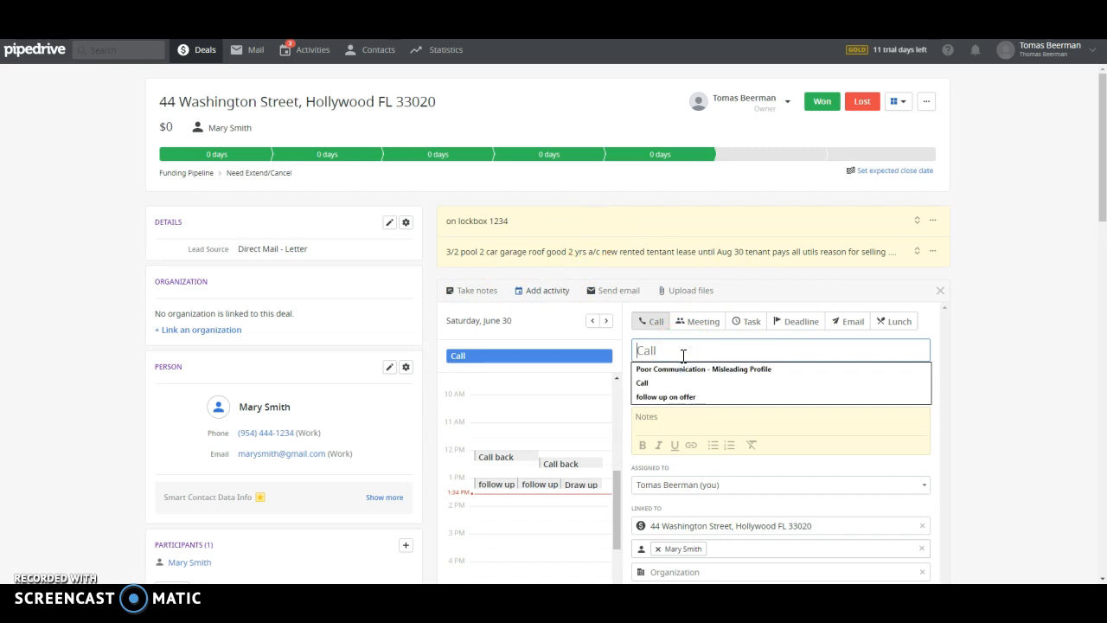
pyautogui.click(949, 272)
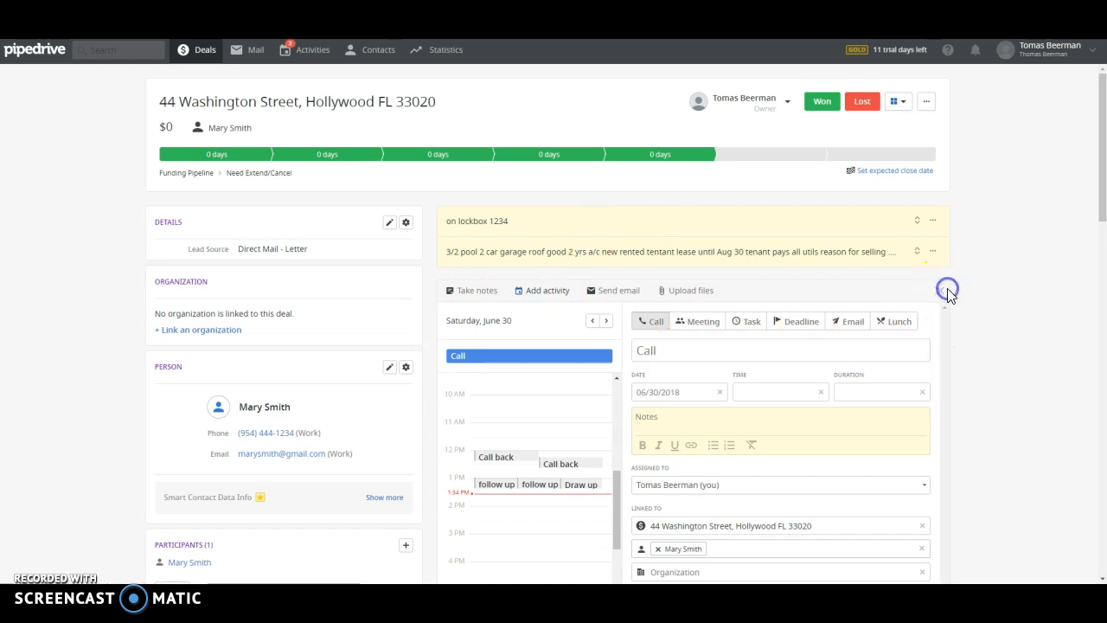
pyautogui.click(947, 294)
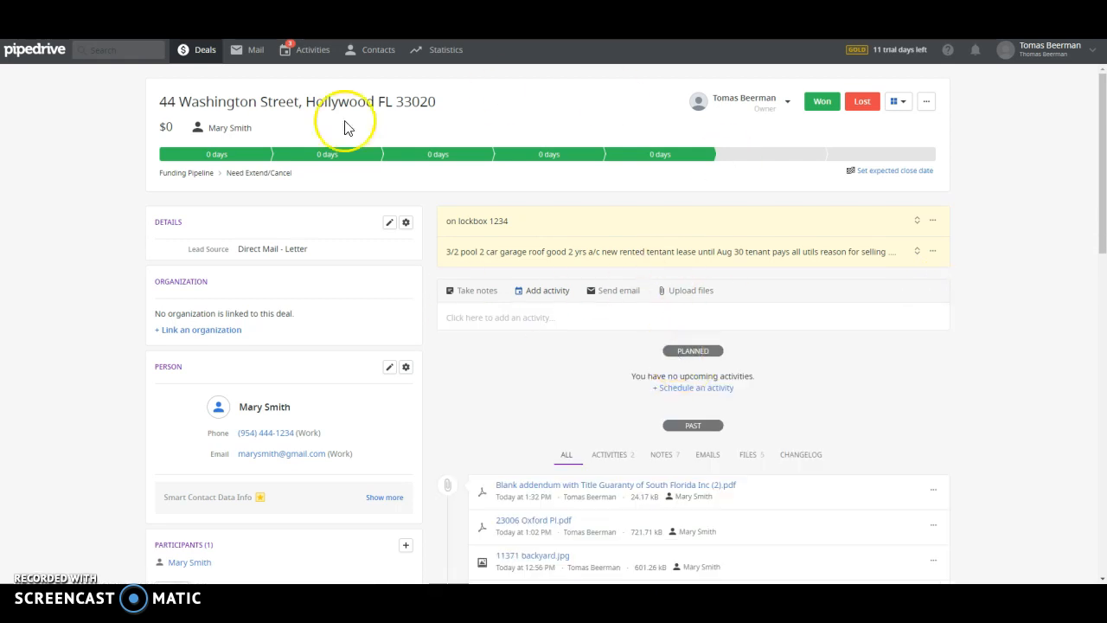
# Step: Move the Need Extend/Cancel deal to Scheduled to Close and set its expected close date to July 4, 2018
pyautogui.click(201, 49)
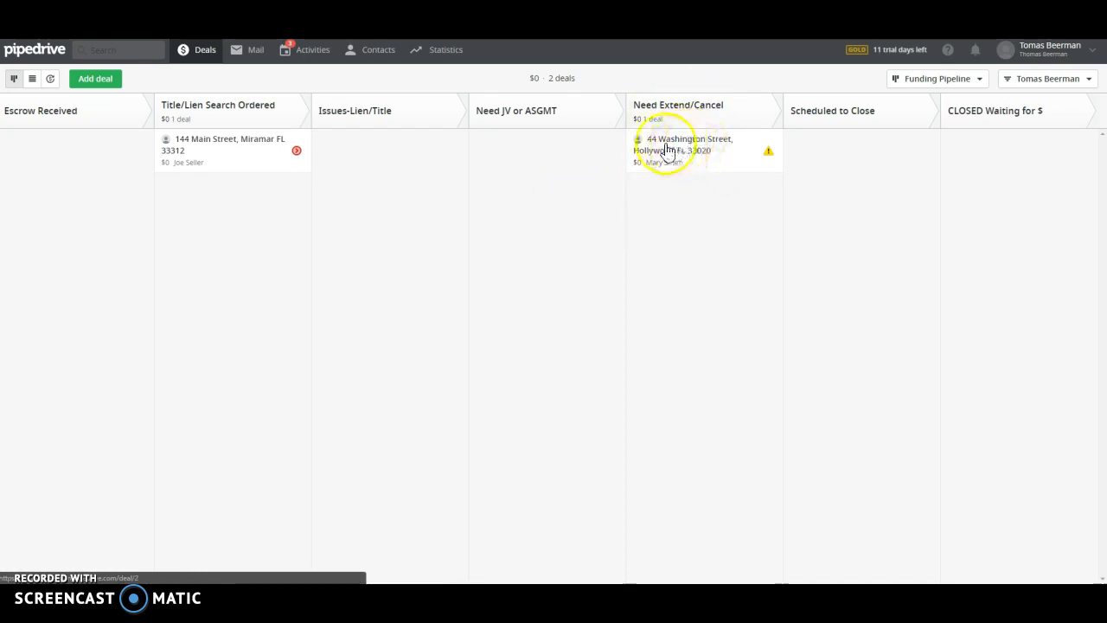
pyautogui.moveTo(666, 151); pyautogui.dragTo(813, 173)
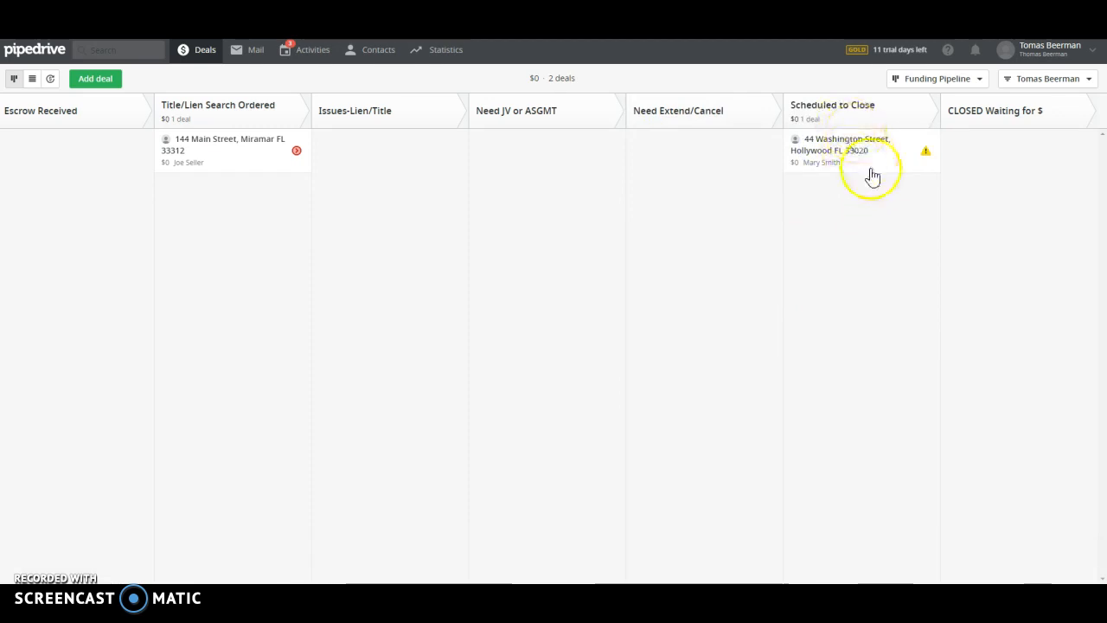
pyautogui.click(863, 153)
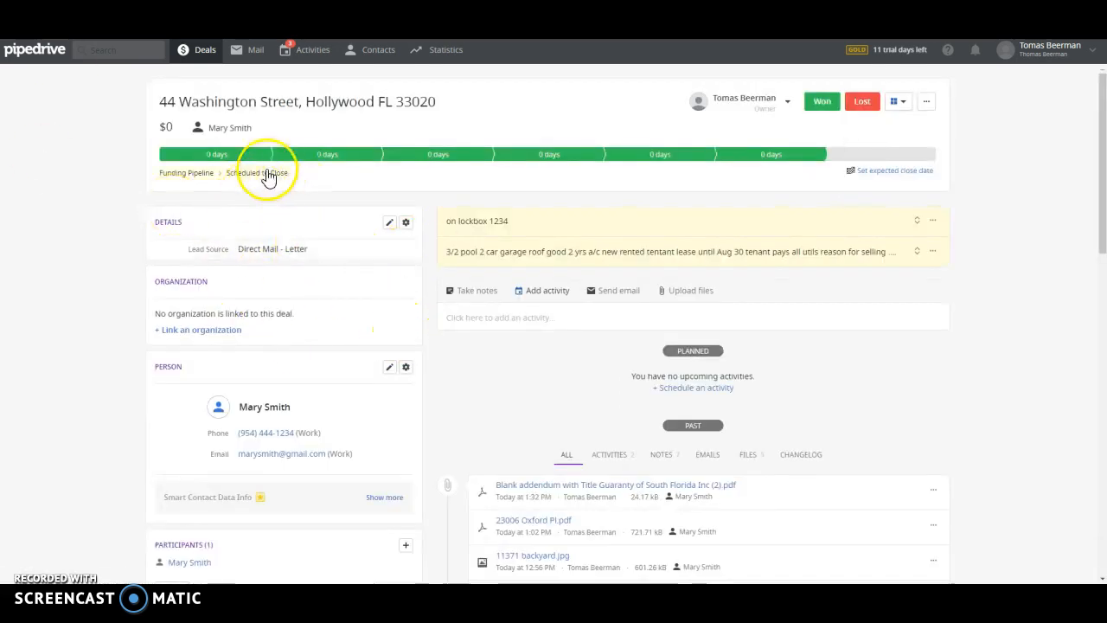
pyautogui.click(900, 170)
pyautogui.click(919, 225)
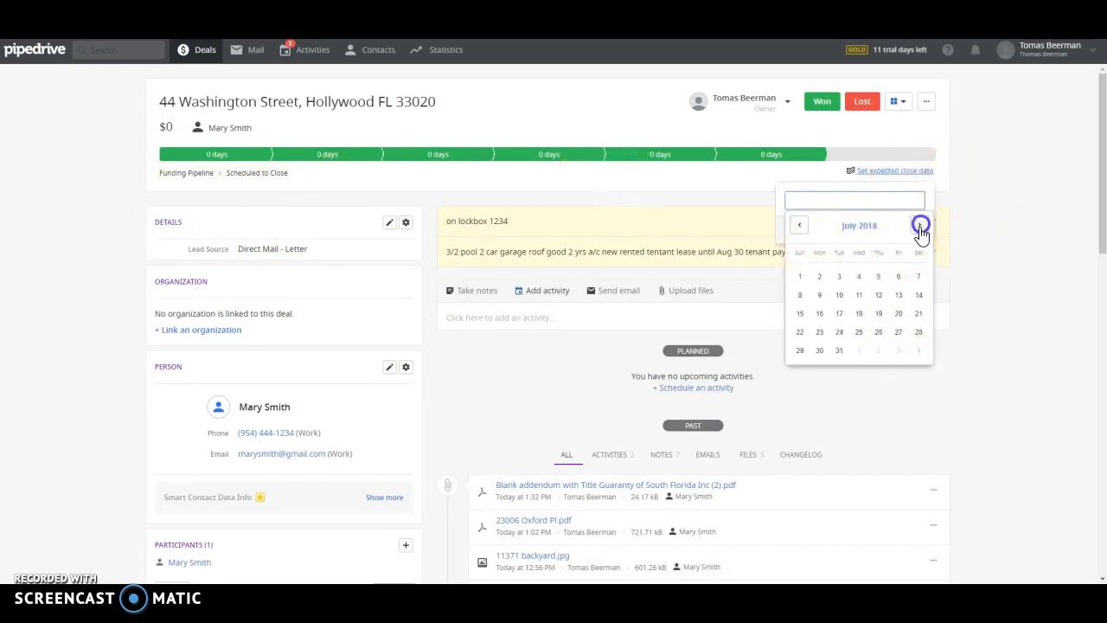
pyautogui.click(853, 277)
pyautogui.click(911, 226)
pyautogui.click(181, 49)
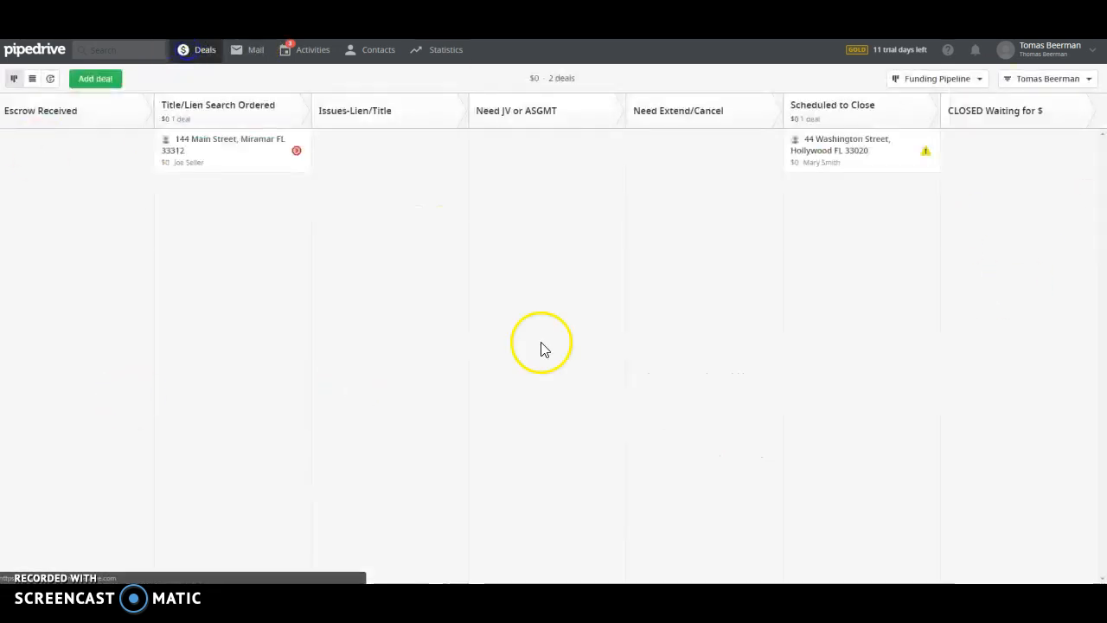
pyautogui.click(864, 152)
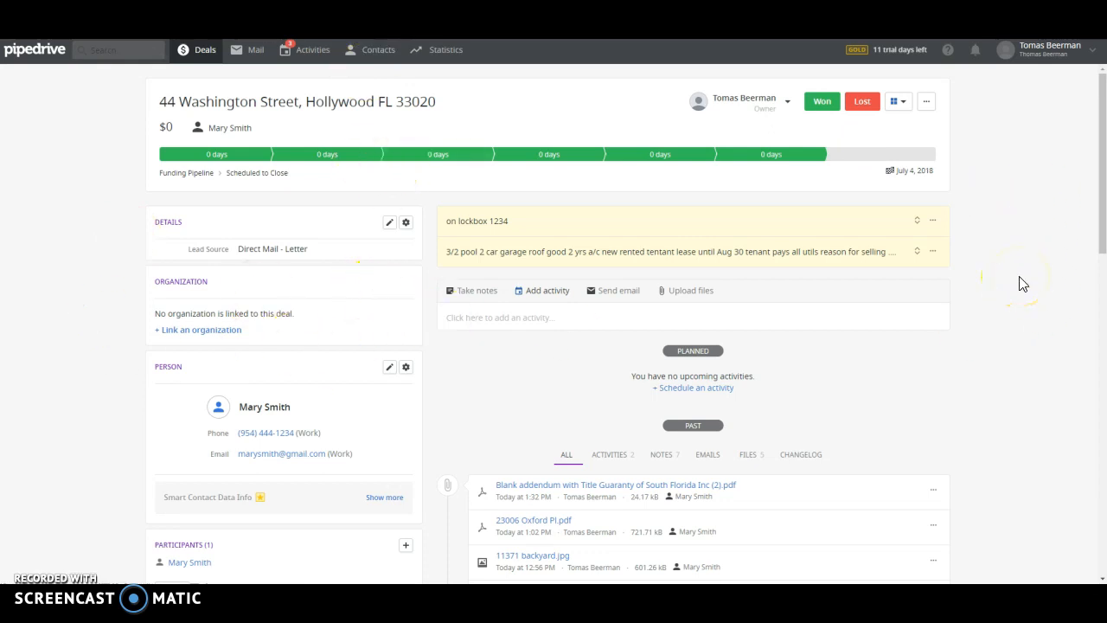
# Step: Set the Scheduled to Close deal's value to $100,000 and correct it to $10,000
pyautogui.scroll(-9, 1023, 283)
pyautogui.scroll(5, 1023, 284)
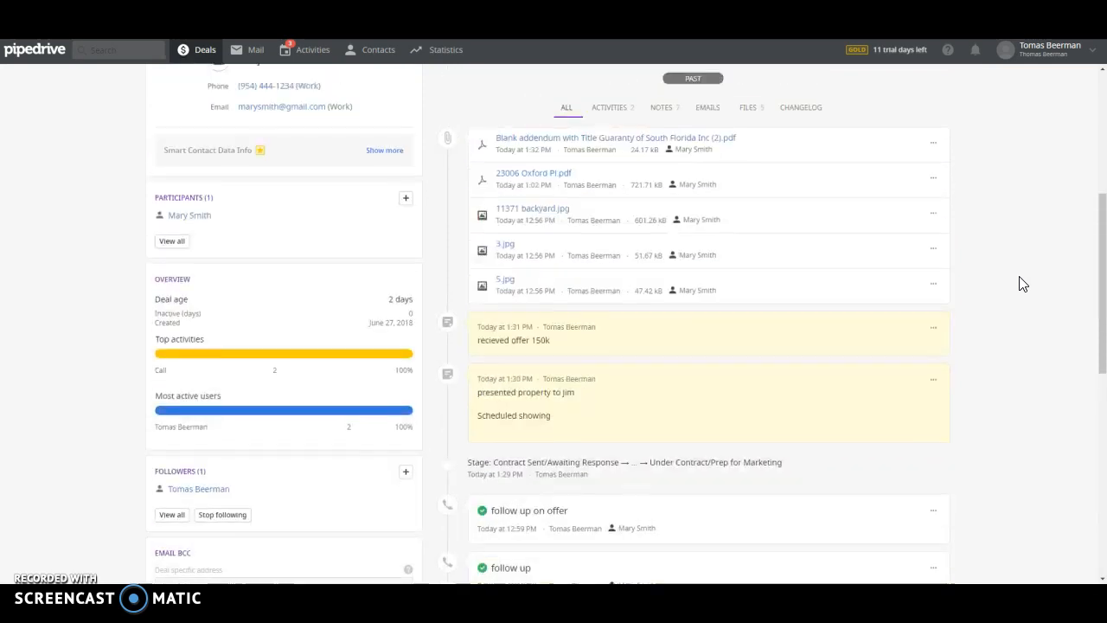
pyautogui.scroll(5, 1024, 284)
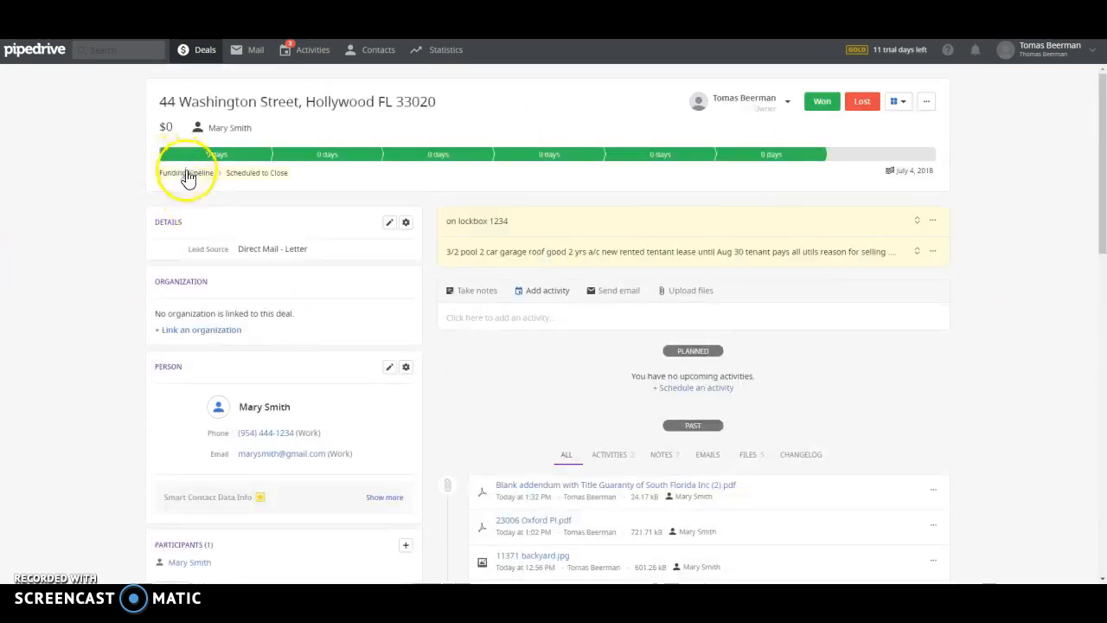
pyautogui.click(167, 128)
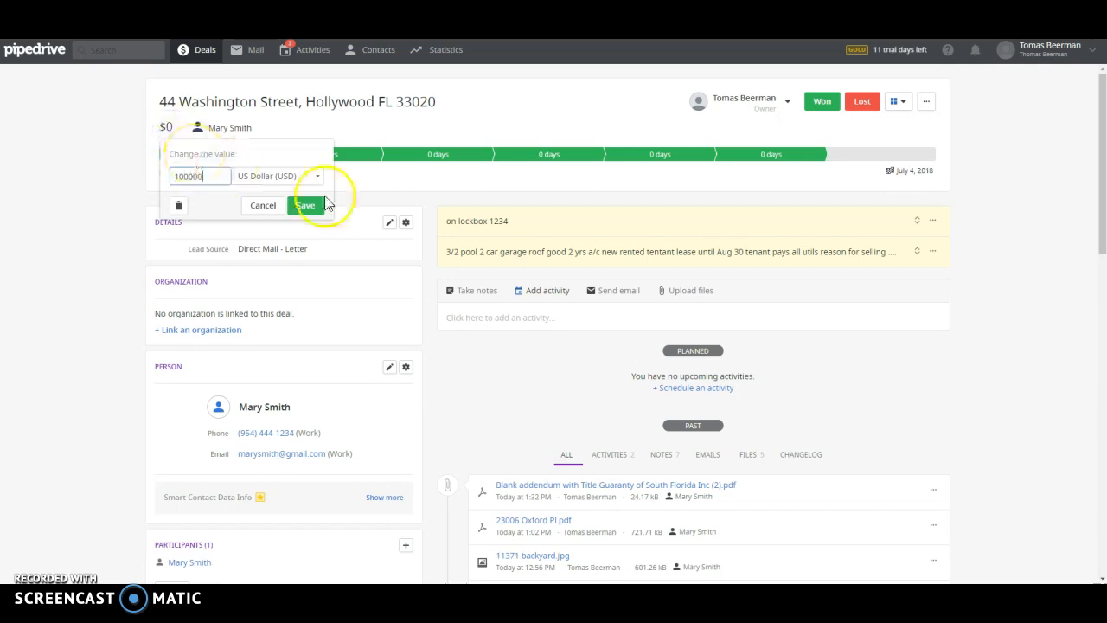
pyautogui.click(308, 206)
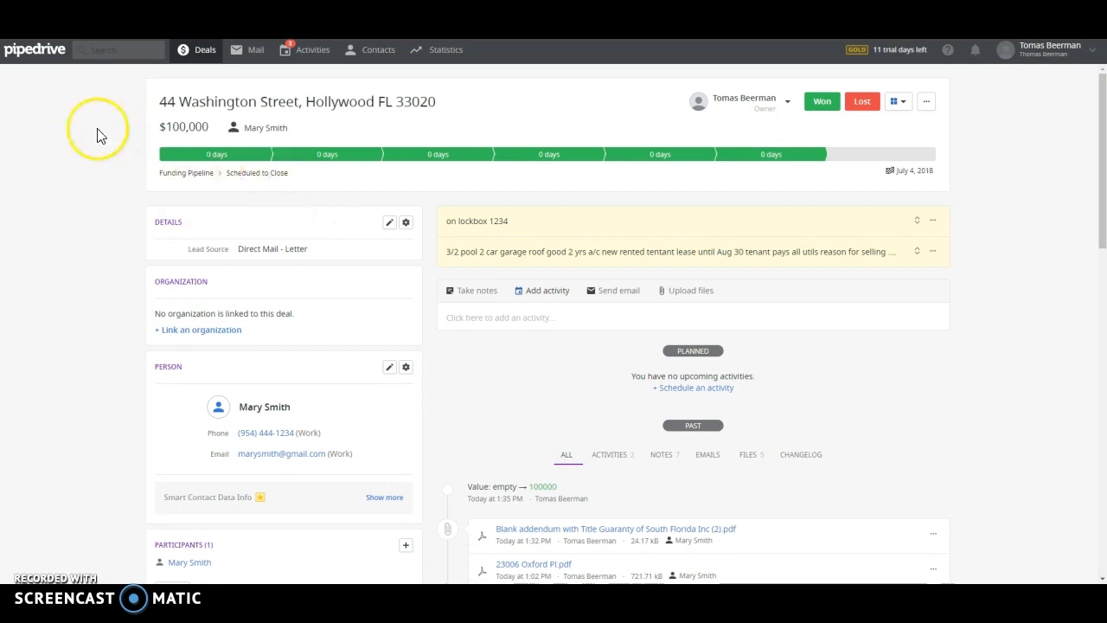
pyautogui.click(170, 128)
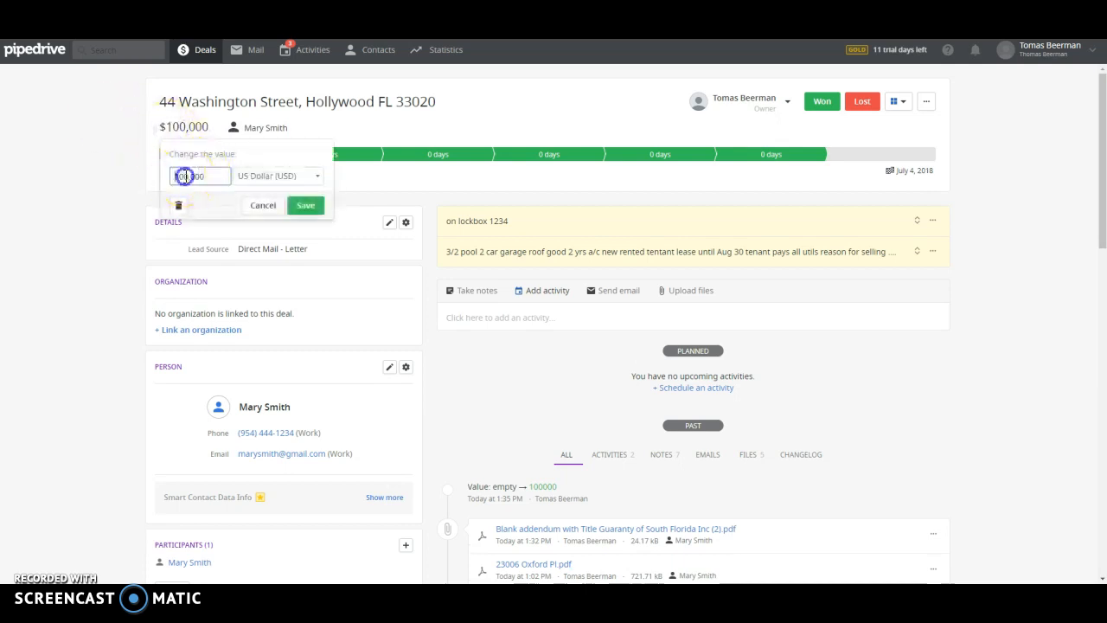
pyautogui.click(303, 205)
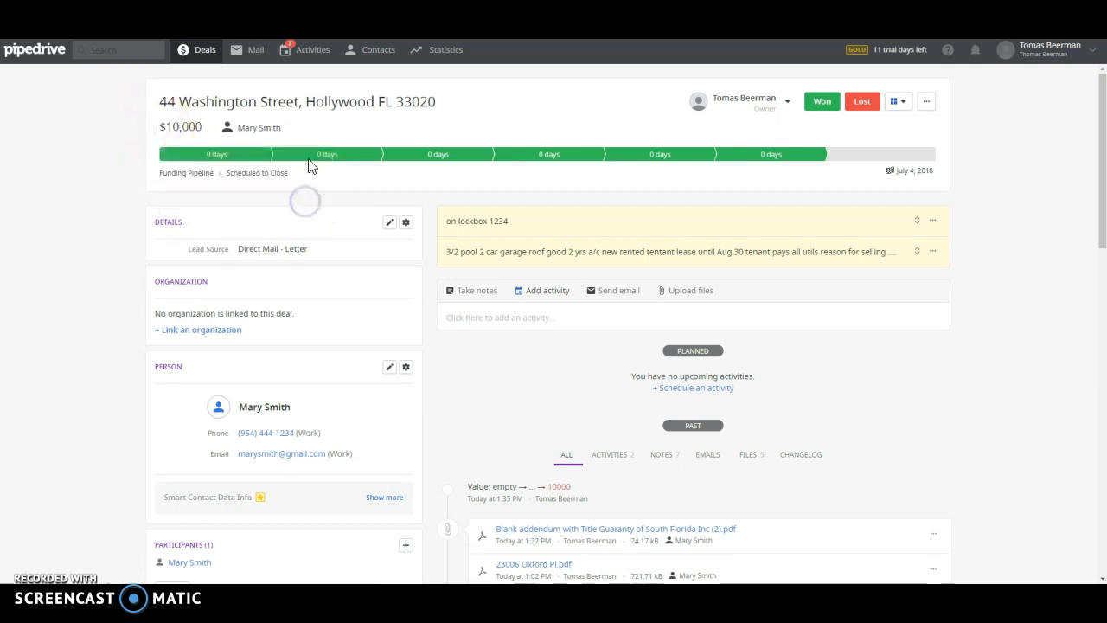
# Step: Move the Scheduled to Close deal to CLOSED Waiting for $, mark it as won, and return to the pipeline board
pyautogui.click(206, 50)
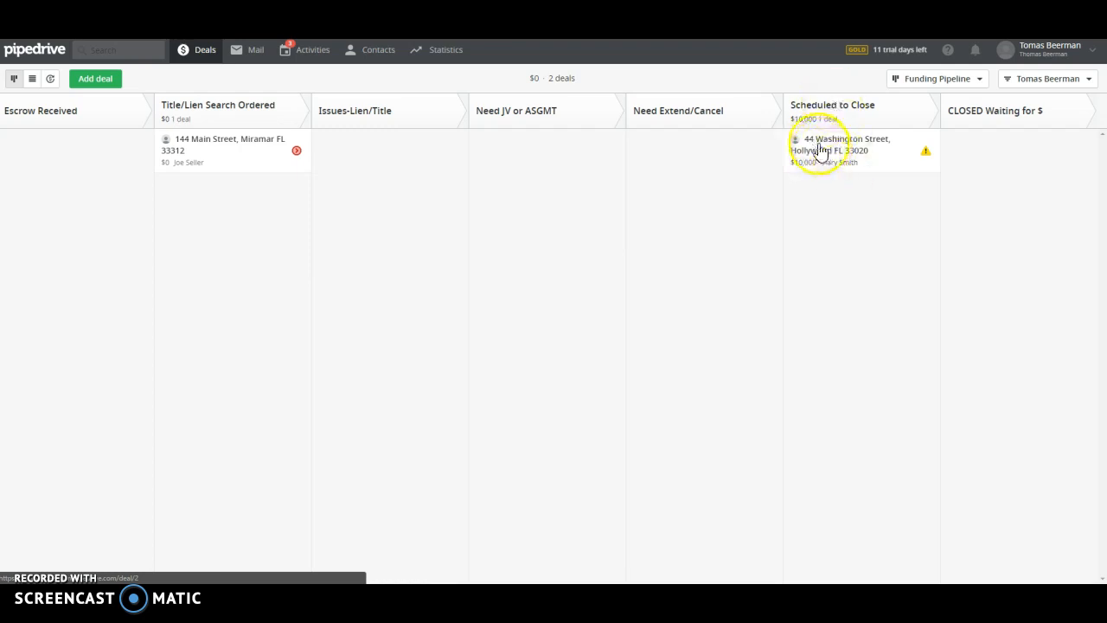
pyautogui.moveTo(817, 159); pyautogui.dragTo(1012, 156)
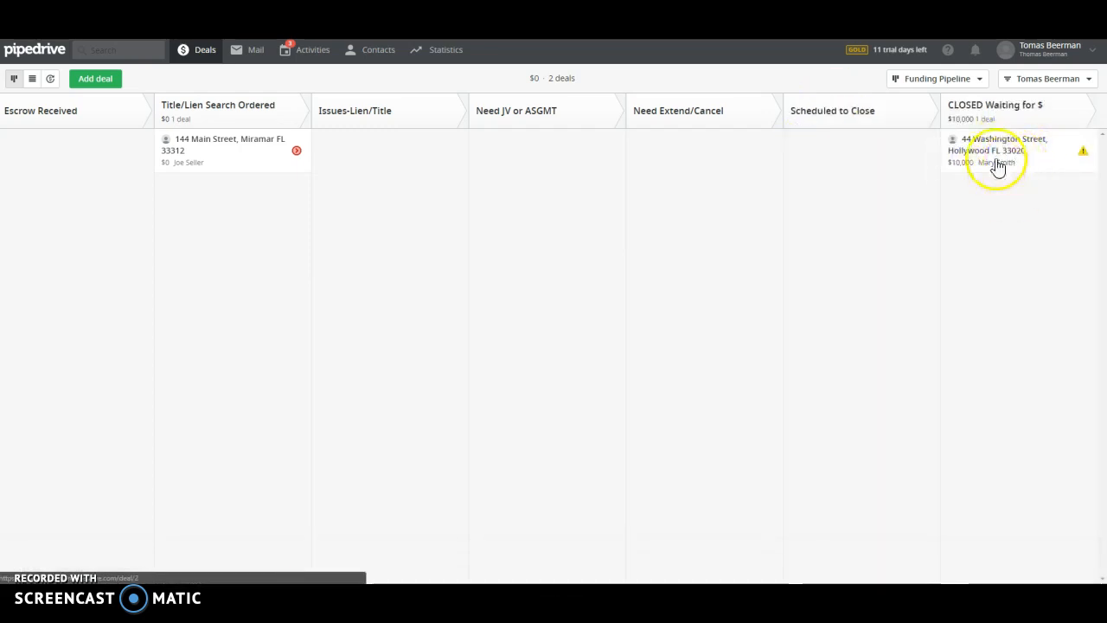
pyautogui.click(1028, 153)
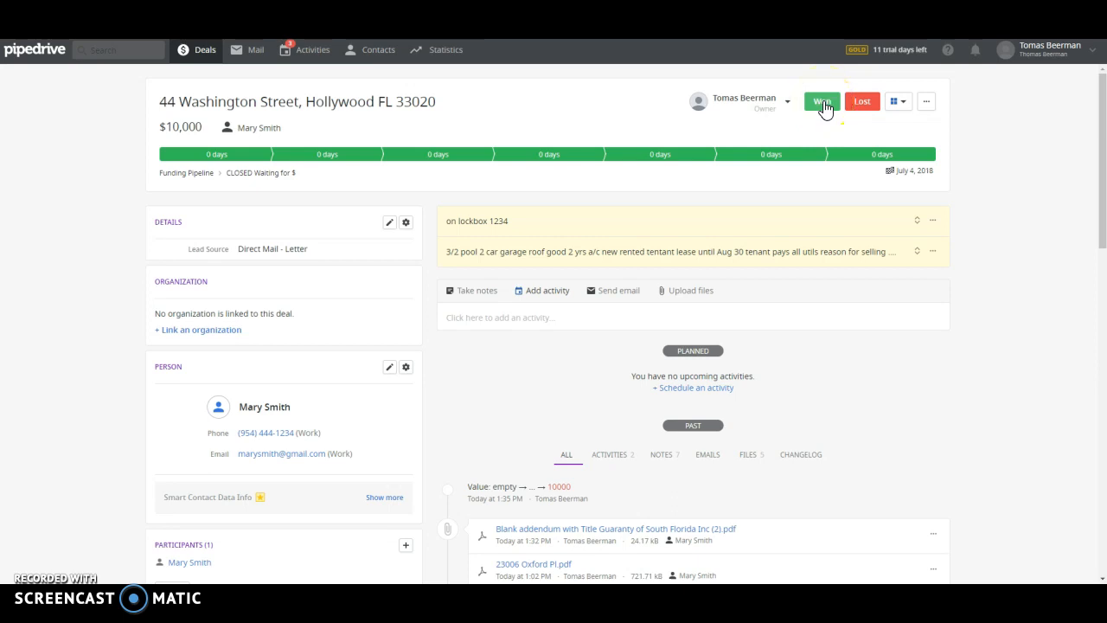
pyautogui.click(823, 104)
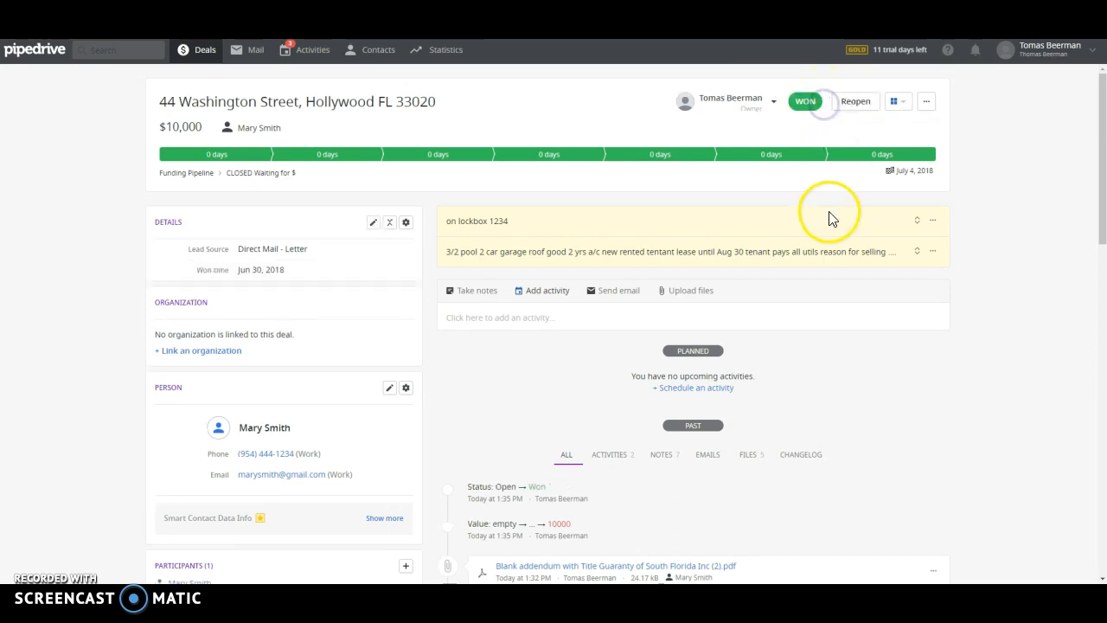
pyautogui.click(194, 49)
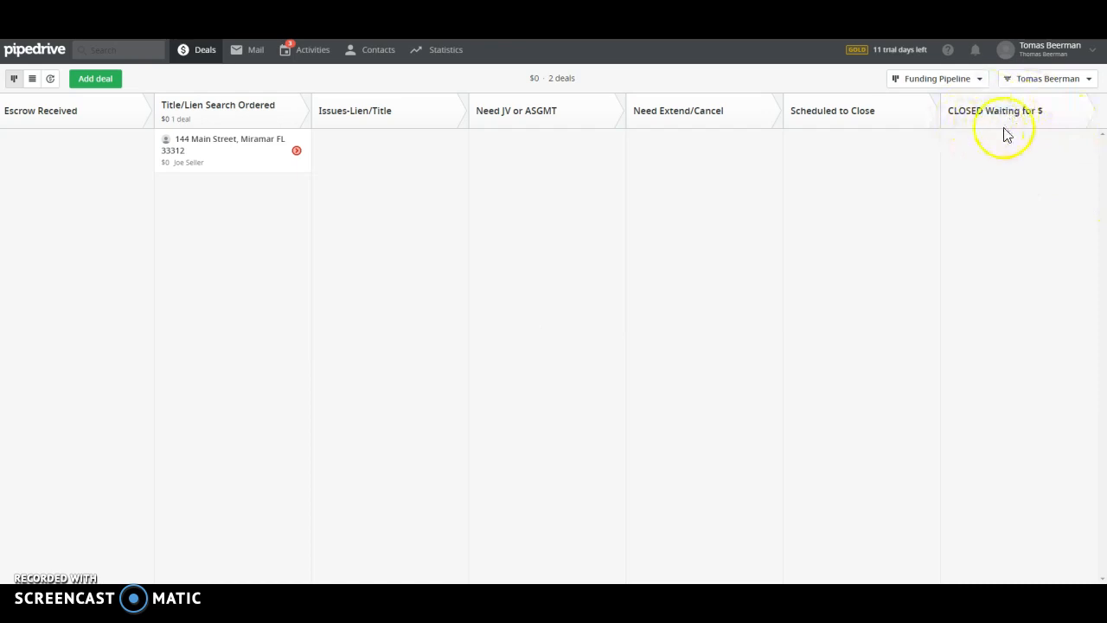
# Step: Look over the deals in the Acquisitions Pipeline and switch back to the Funding Pipeline
pyautogui.click(117, 54)
pyautogui.click(206, 53)
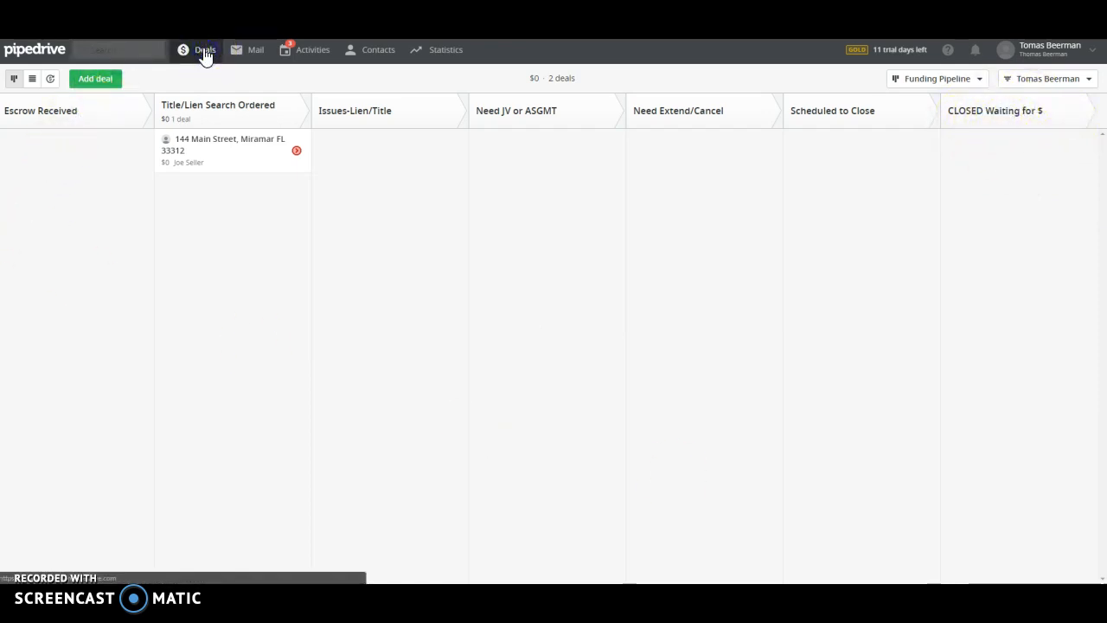
pyautogui.click(920, 80)
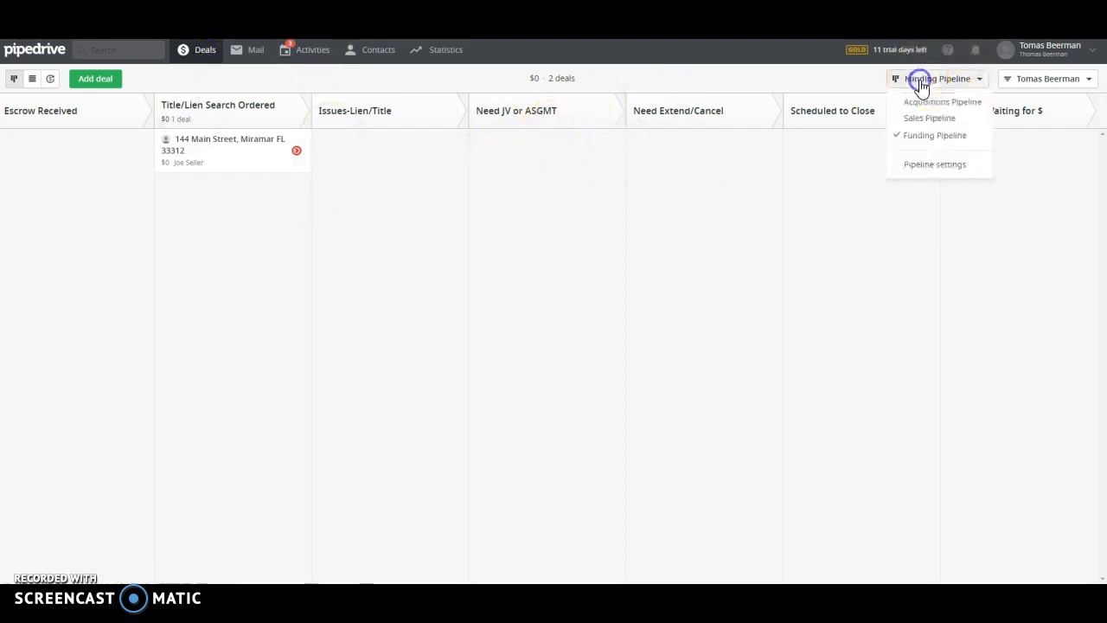
pyautogui.click(941, 102)
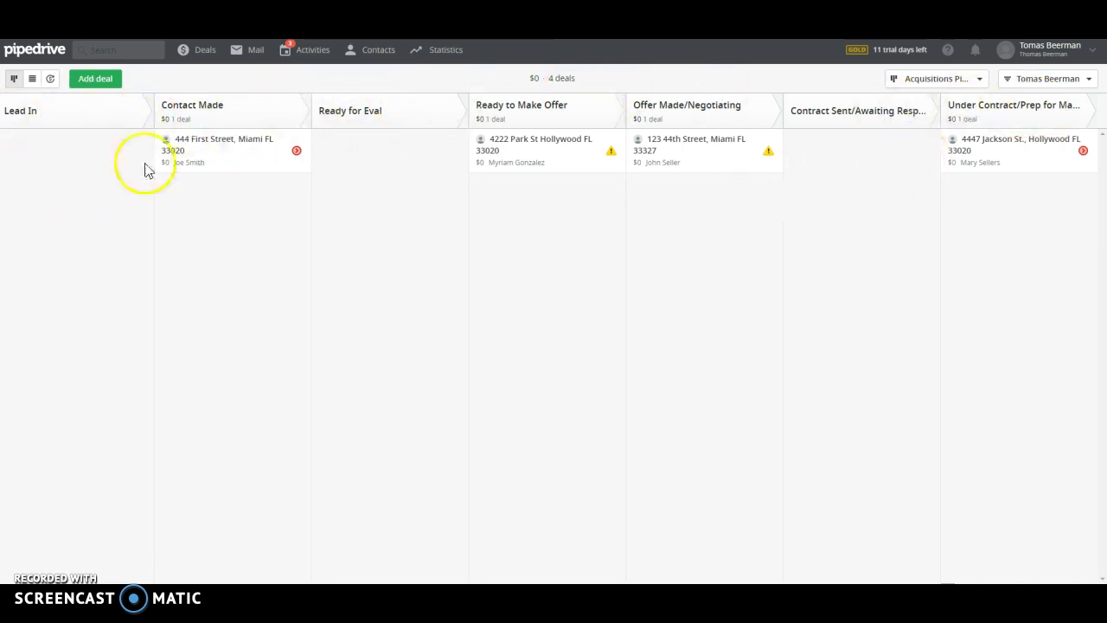
pyautogui.click(938, 78)
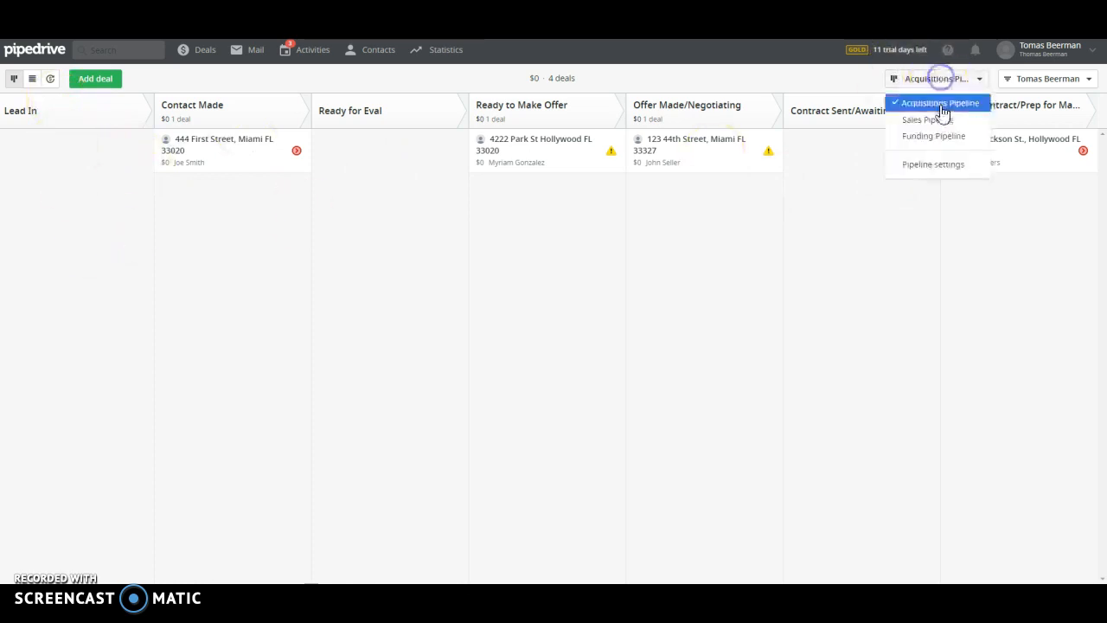
pyautogui.click(946, 135)
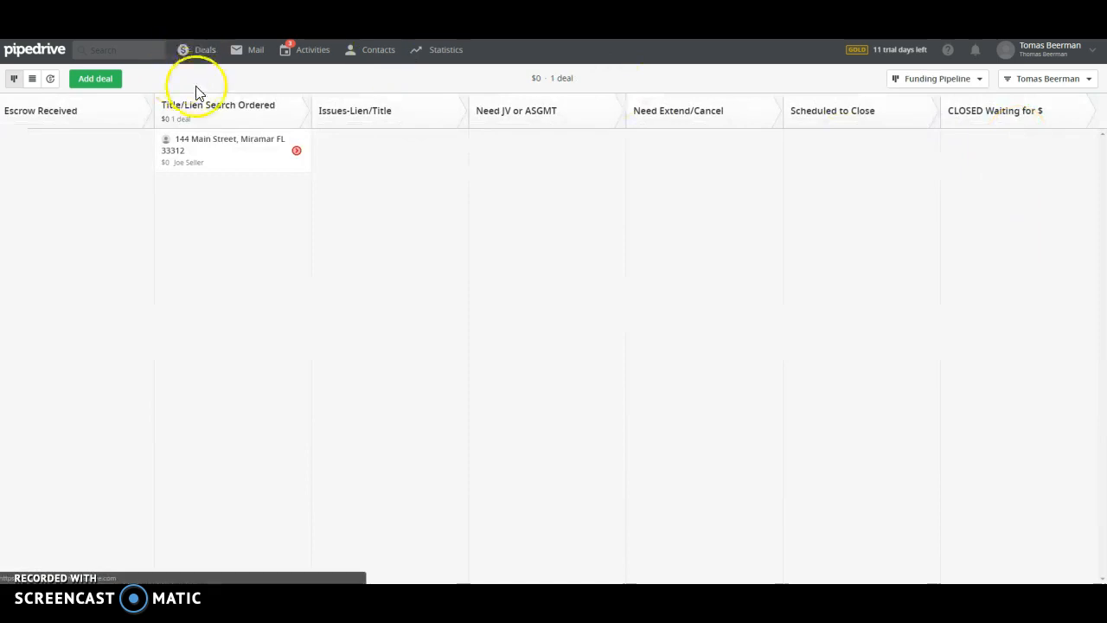
# Step: Search for the seller's first name and open the won deal in Hollywood
pyautogui.click(147, 52)
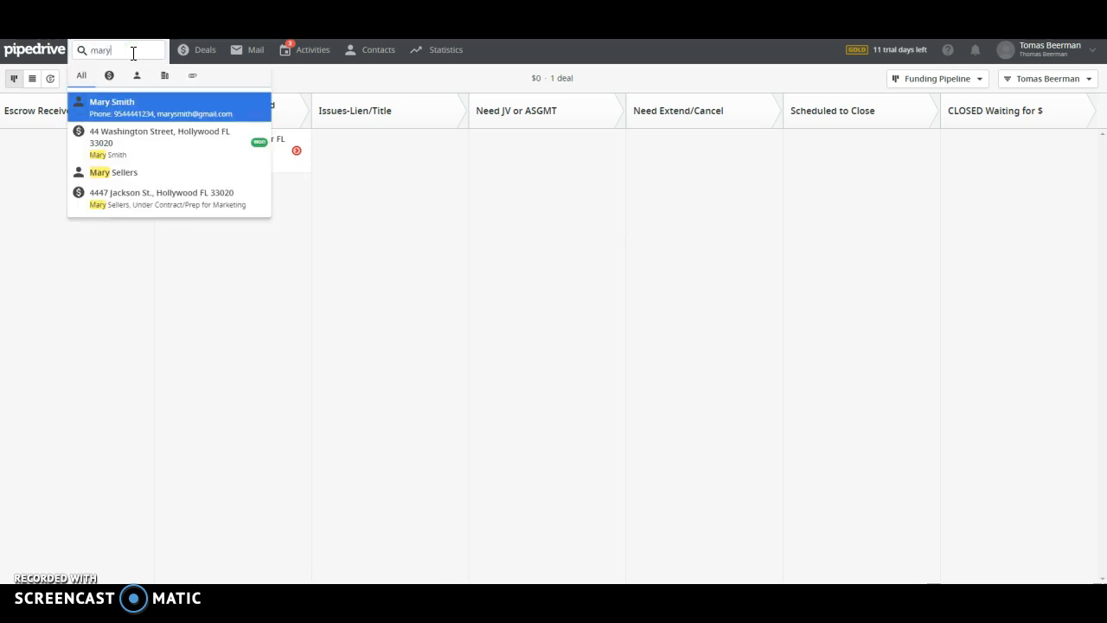
pyautogui.click(128, 148)
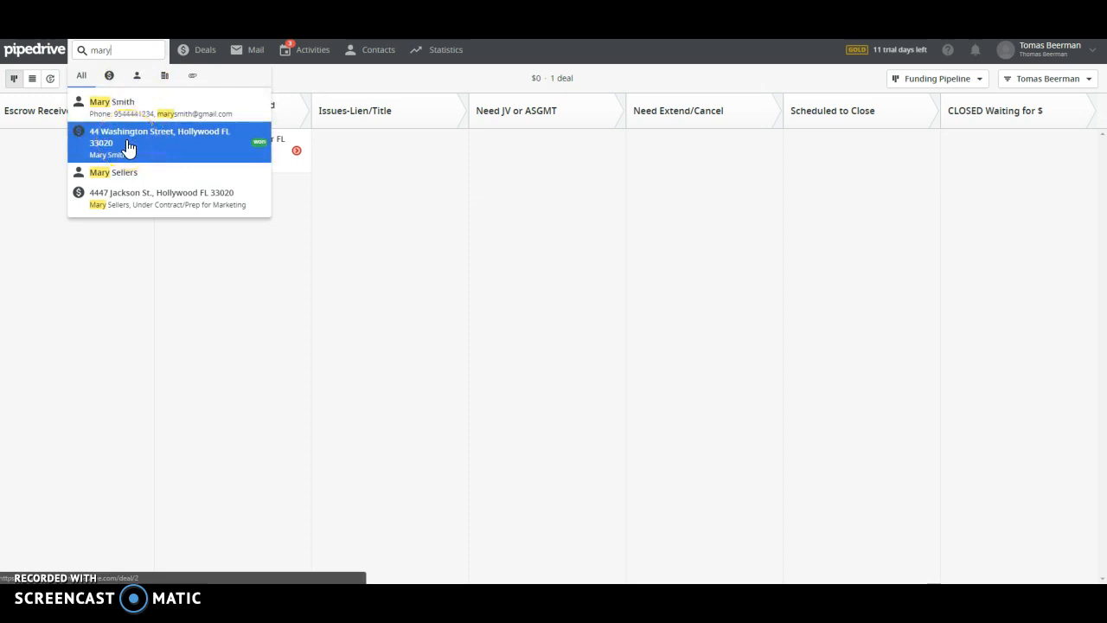
pyautogui.click(134, 205)
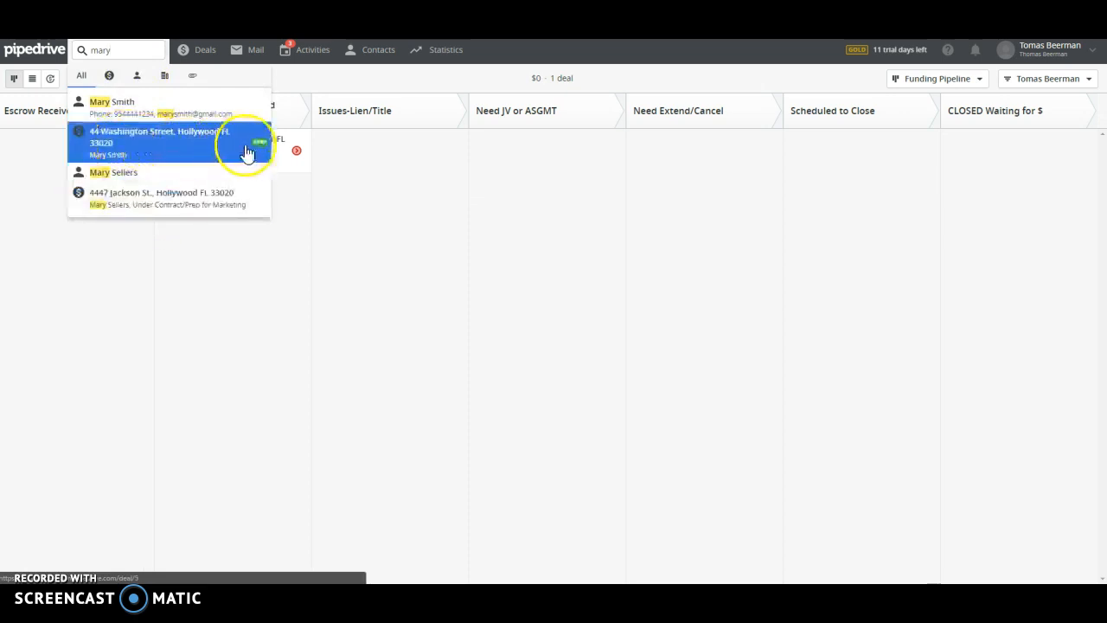
pyautogui.click(132, 141)
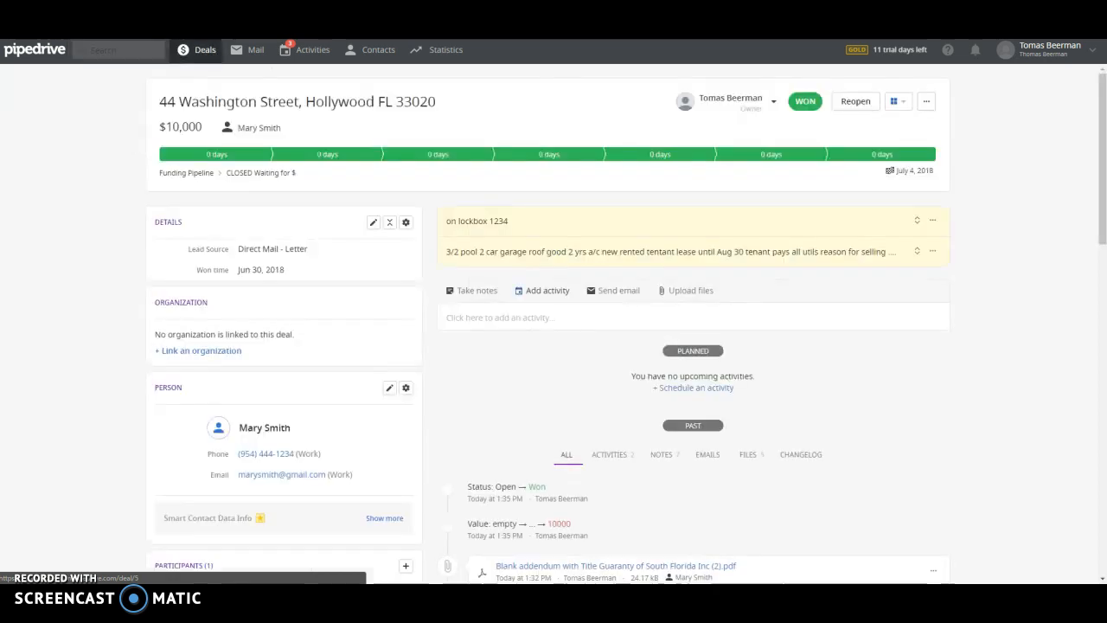
# Step: Search for "123" and open the Miami deal in the Contact Made stage to view its details
pyautogui.click(104, 50)
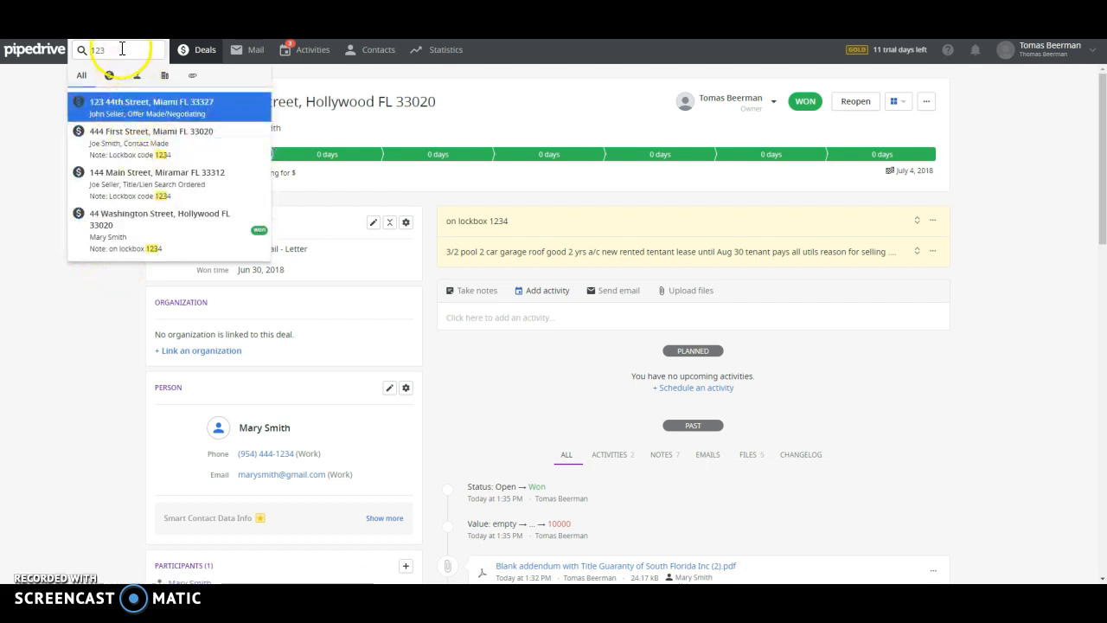
pyautogui.click(112, 137)
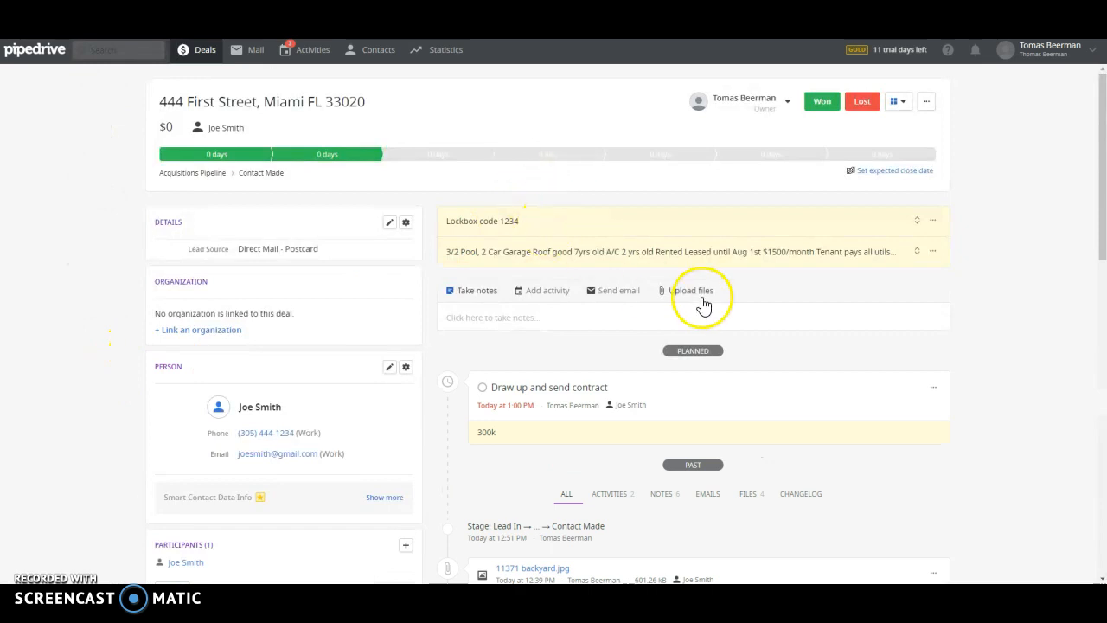
pyautogui.moveTo(1101, 107)
pyautogui.mouseDown()
pyautogui.moveTo(1102, 363)
pyautogui.moveTo(1102, 107)
pyautogui.mouseUp()
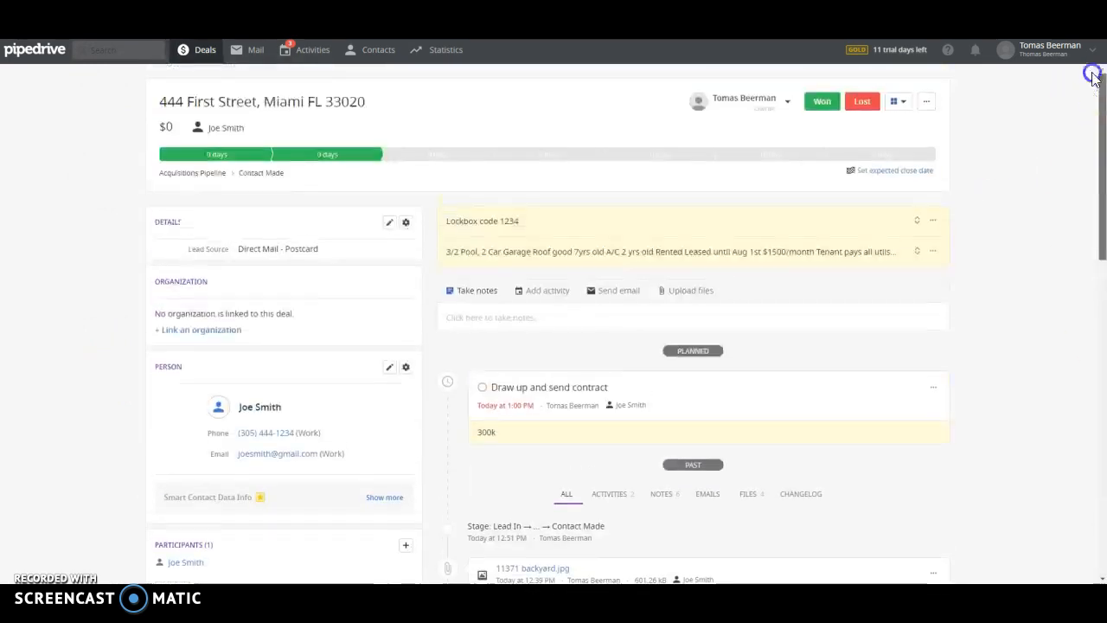
# Step: Check the mail inbox and return to the pipeline board
pyautogui.click(207, 51)
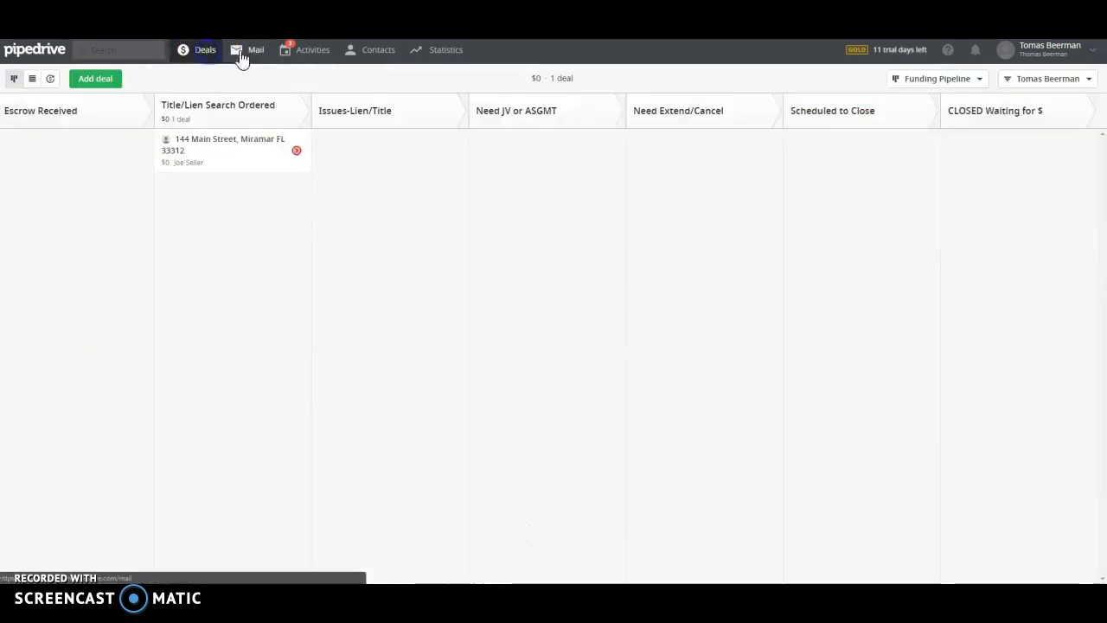
pyautogui.click(250, 52)
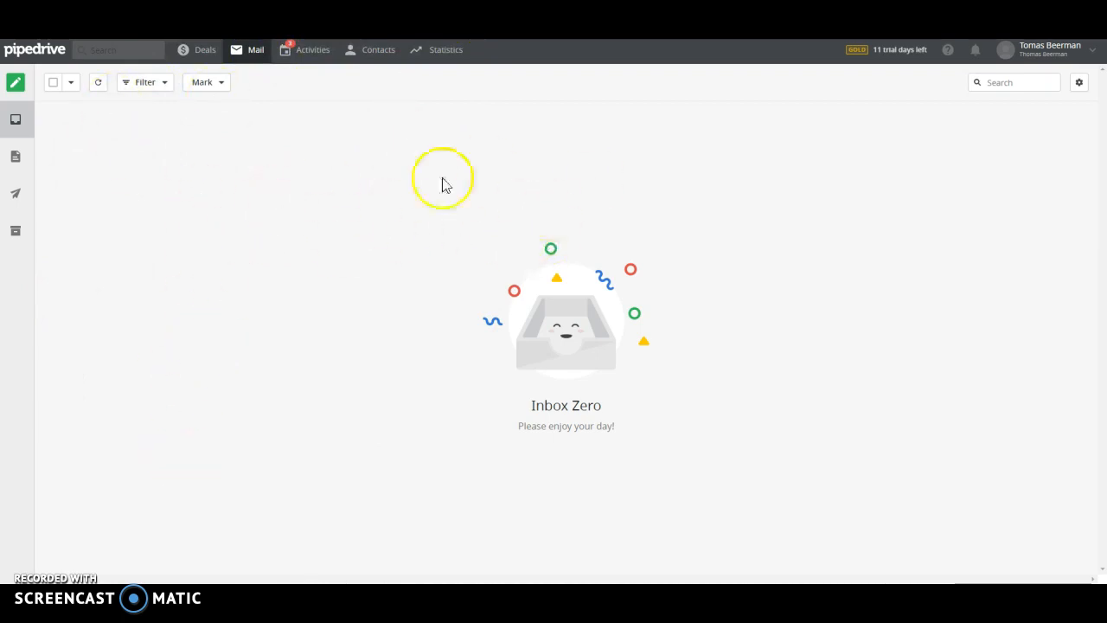
pyautogui.click(200, 49)
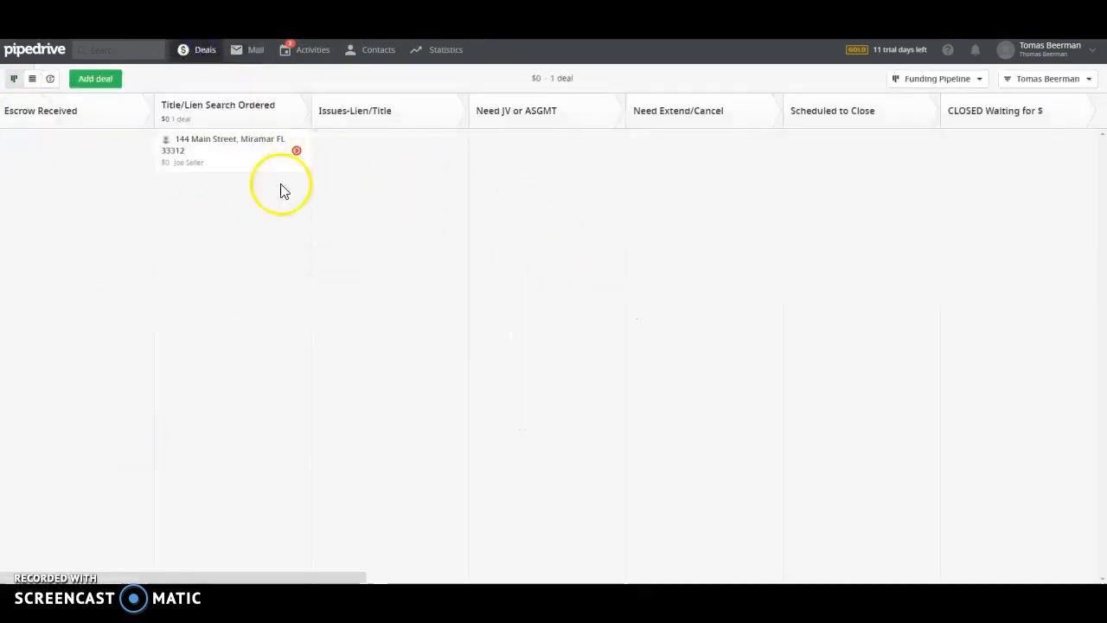
# Step: Open the deal linked to the June 5 call in the activities list, and return to the pipeline board
pyautogui.click(312, 52)
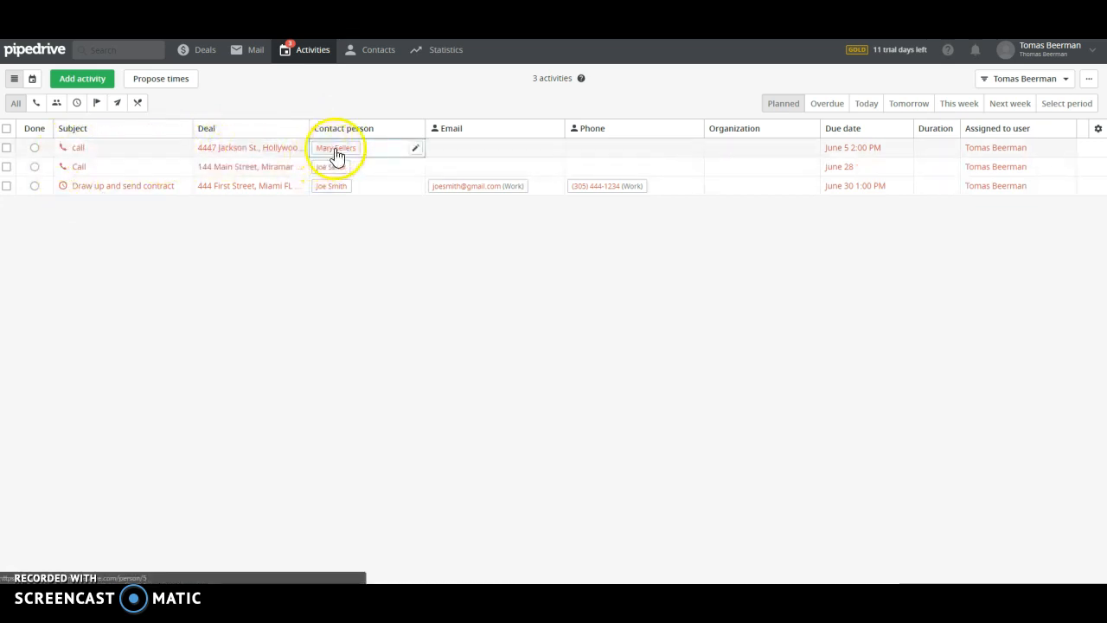
pyautogui.click(259, 152)
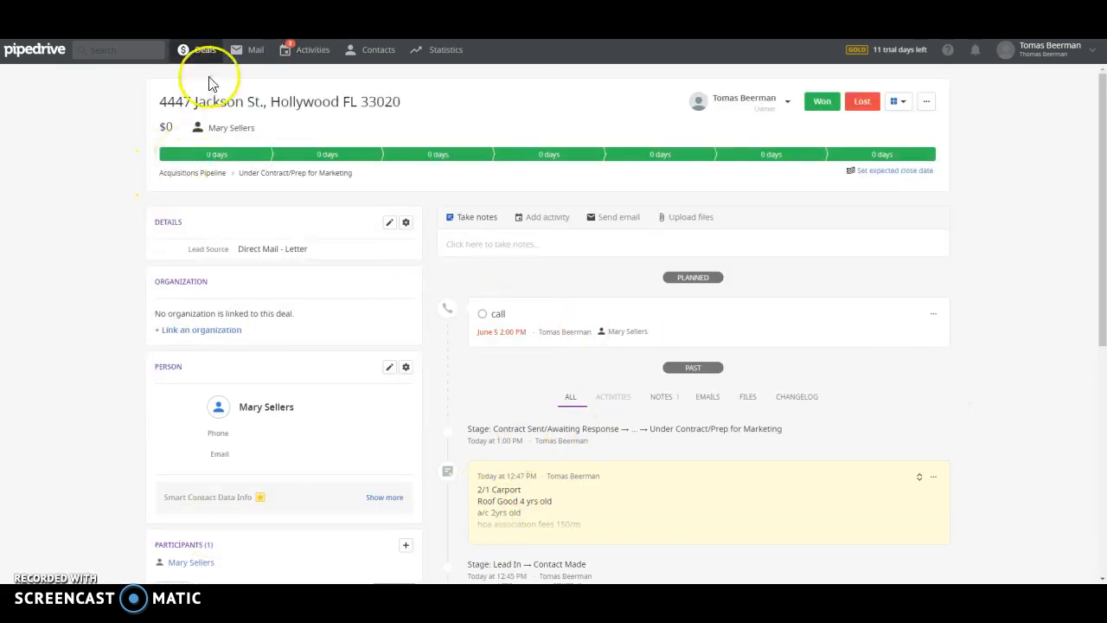
pyautogui.click(197, 49)
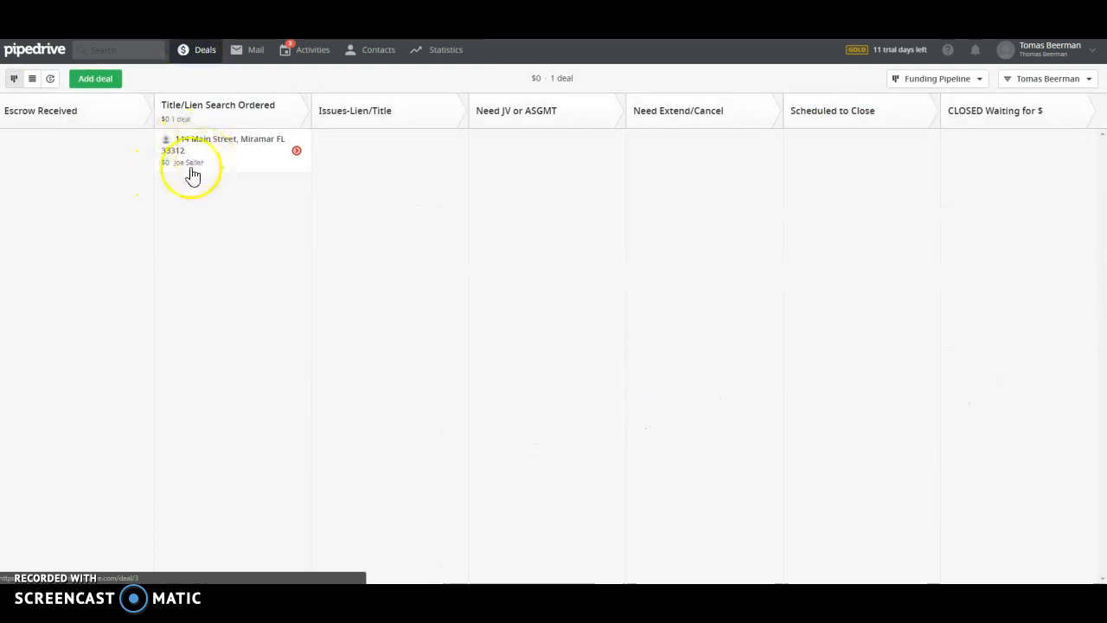
# Step: View the June 5 call's activity details from the activities list and close them without changes
pyautogui.click(320, 52)
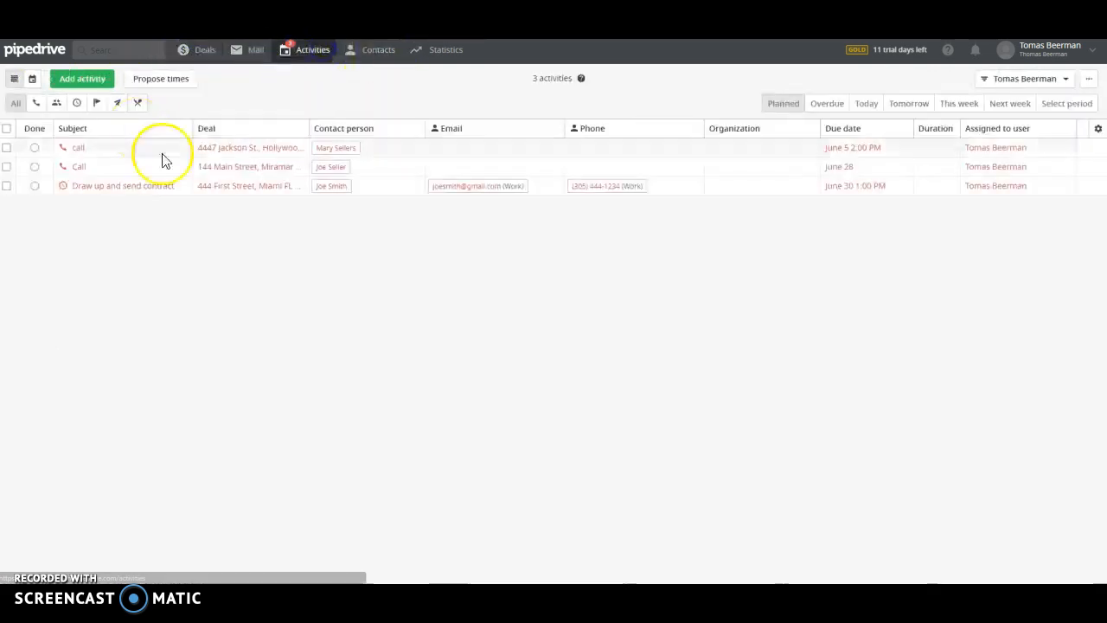
pyautogui.click(78, 153)
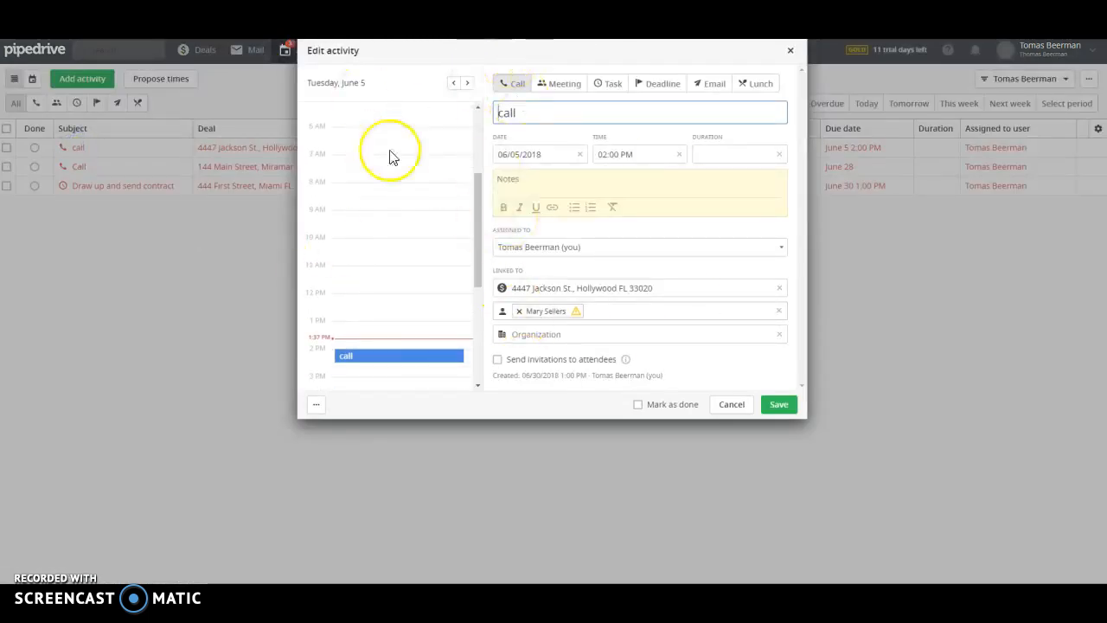
pyautogui.click(790, 53)
# Step: Review the details, deals and notes of the contact person for the June 5 call, and return to the activities list
pyautogui.click(337, 149)
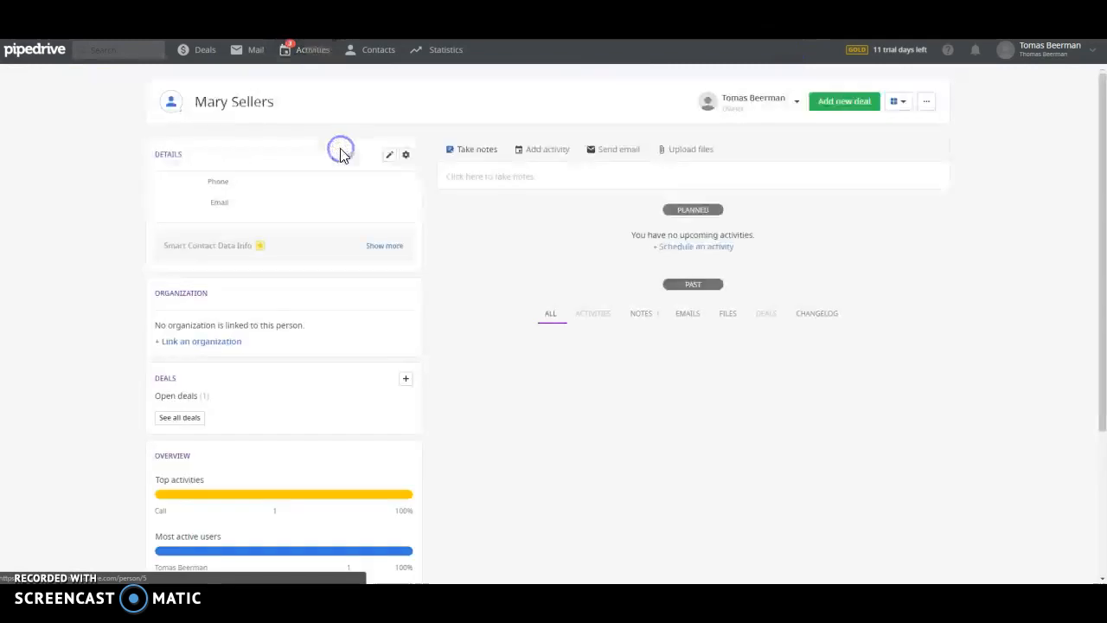
pyautogui.scroll(-3, 350, 279)
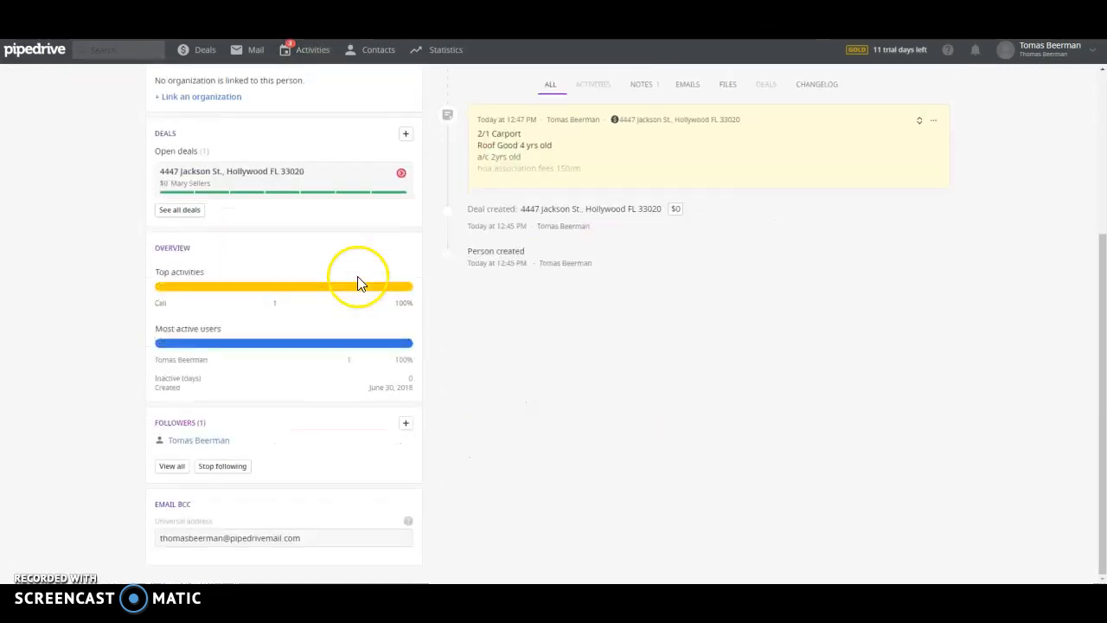
pyautogui.scroll(3, 546, 338)
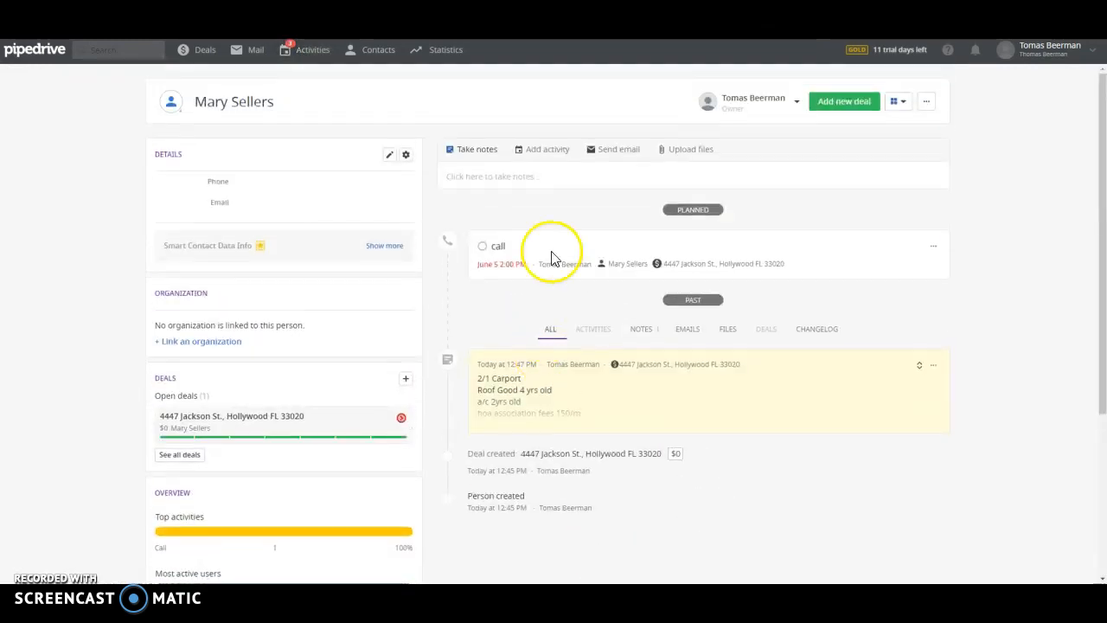
pyautogui.click(294, 49)
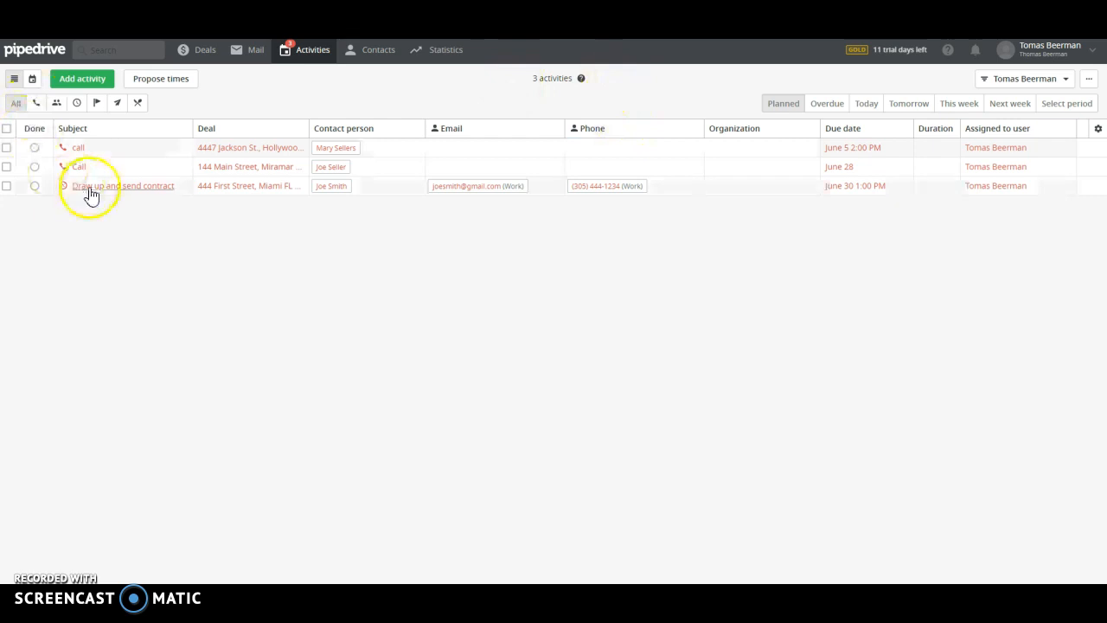
# Step: Mark the June 5 call as done and dismiss the scheduling of a next activity
pyautogui.click(35, 148)
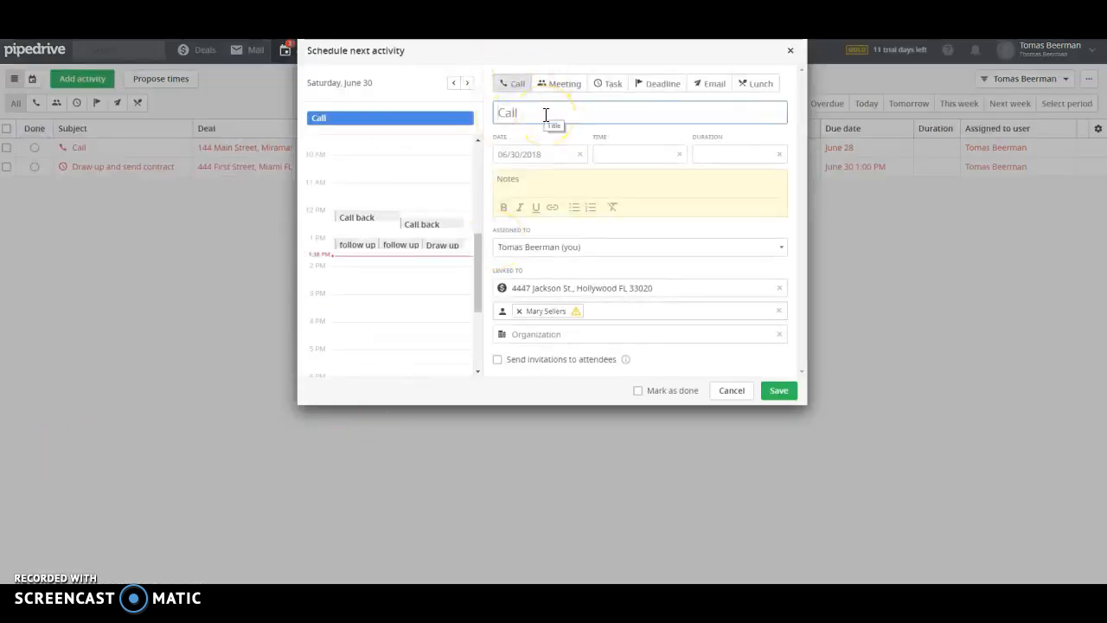
pyautogui.click(773, 178)
pyautogui.click(790, 50)
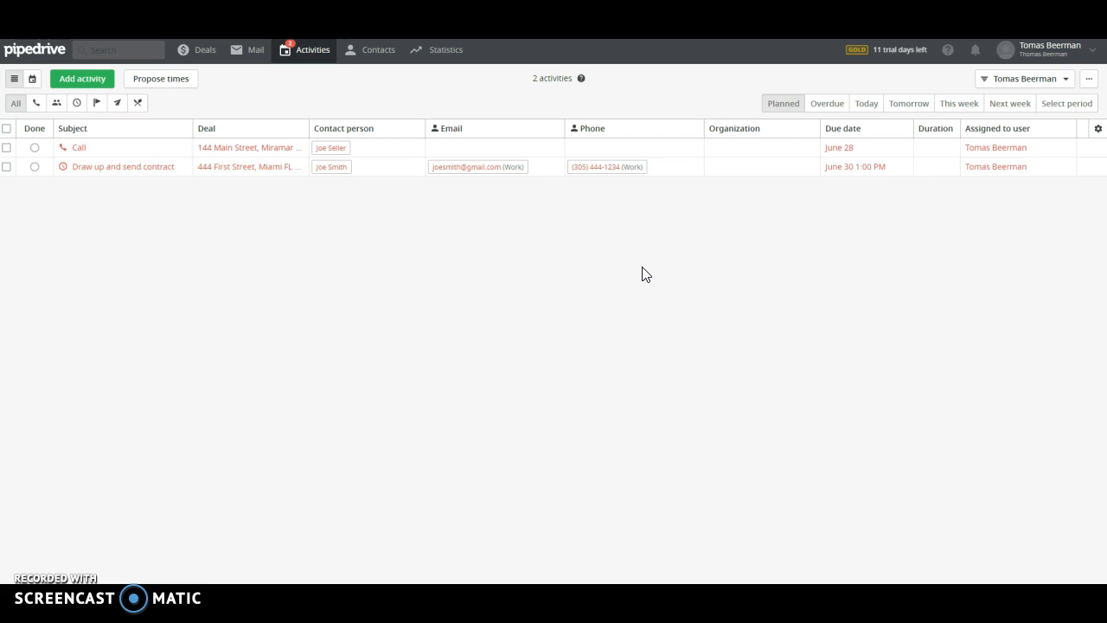
# Step: Switch from the activities list to the deals board, check the activities list again, and return to the board
pyautogui.click(206, 53)
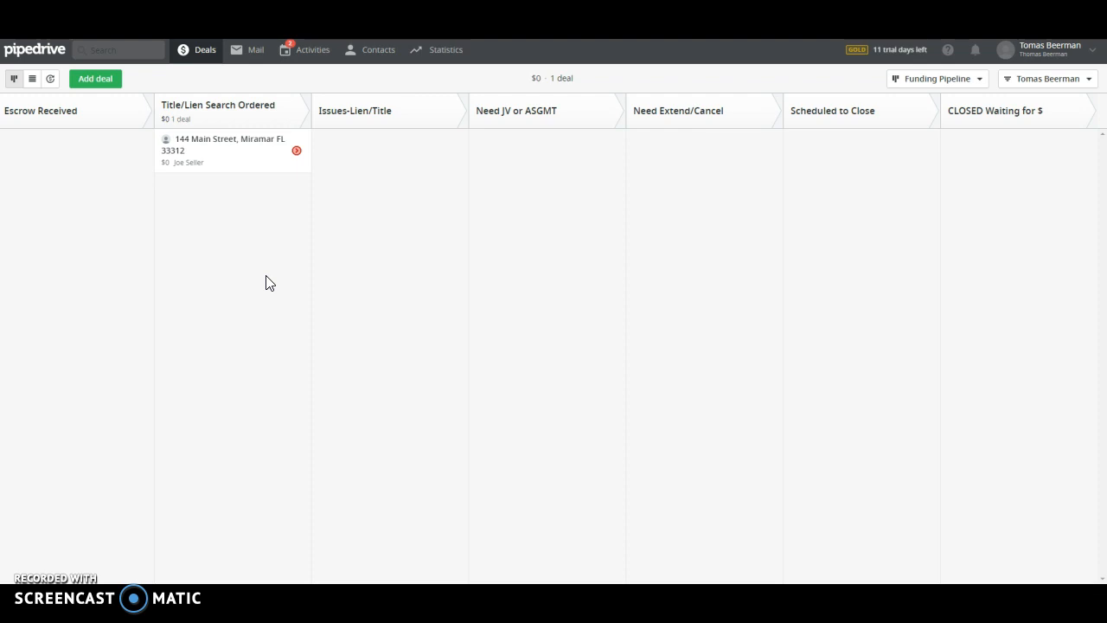
pyautogui.click(198, 60)
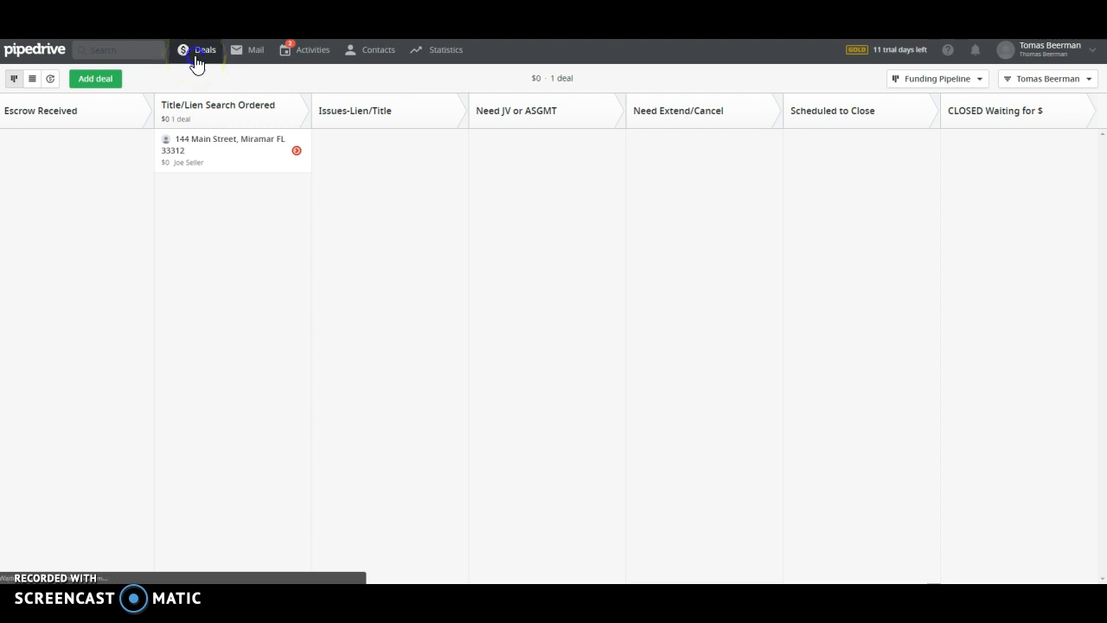
pyautogui.click(241, 240)
pyautogui.click(299, 53)
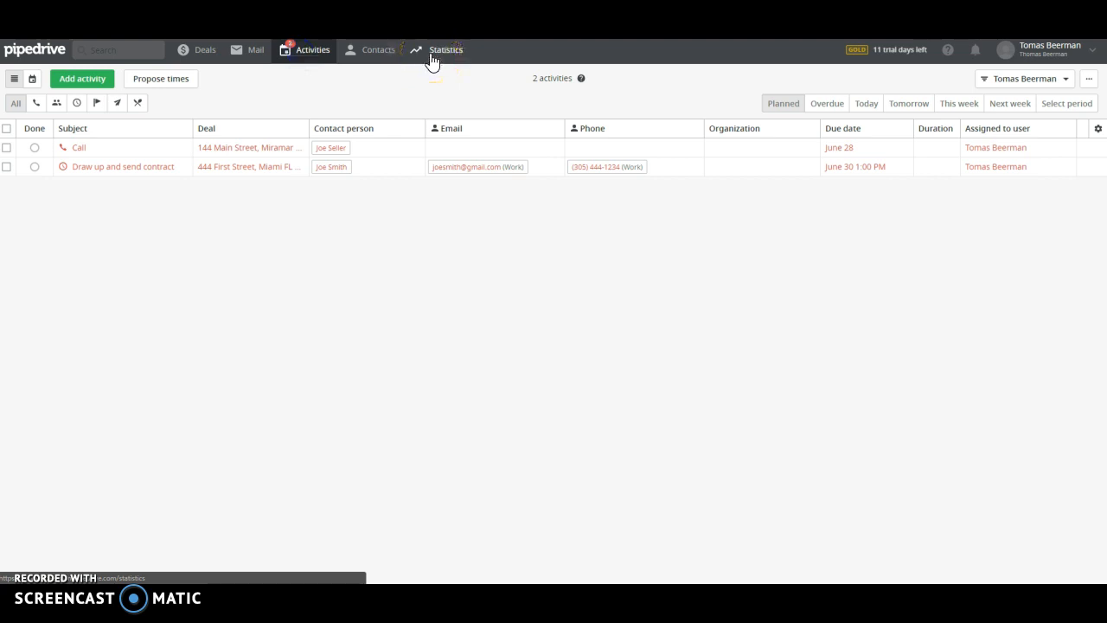
pyautogui.click(193, 49)
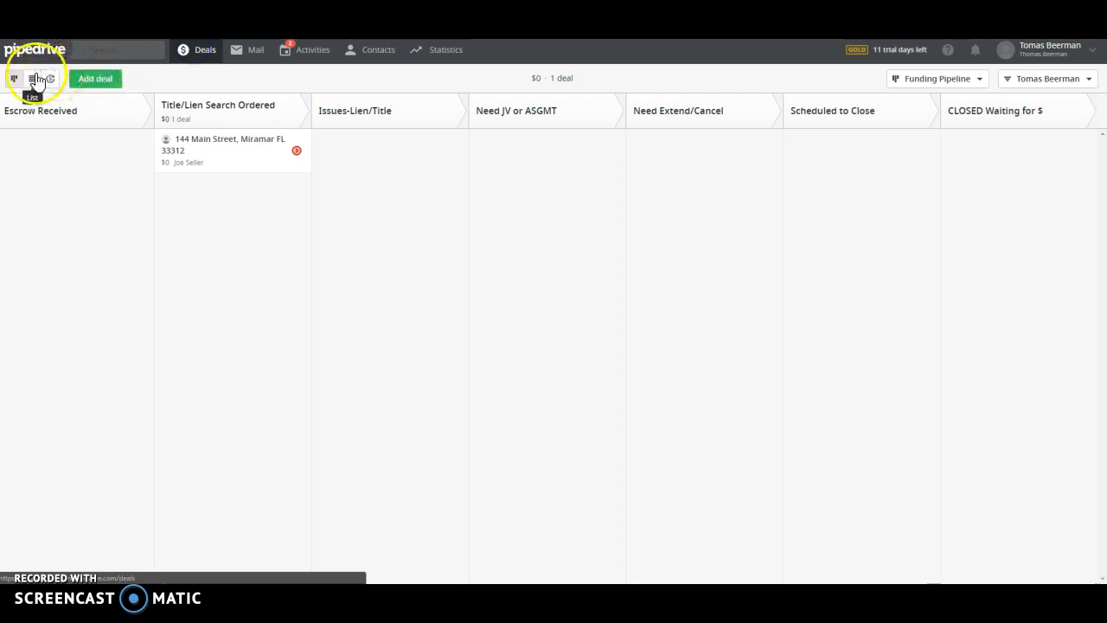
# Step: View the deals as a list and in the forecast timeline, and return to the pipeline board
pyautogui.click(34, 78)
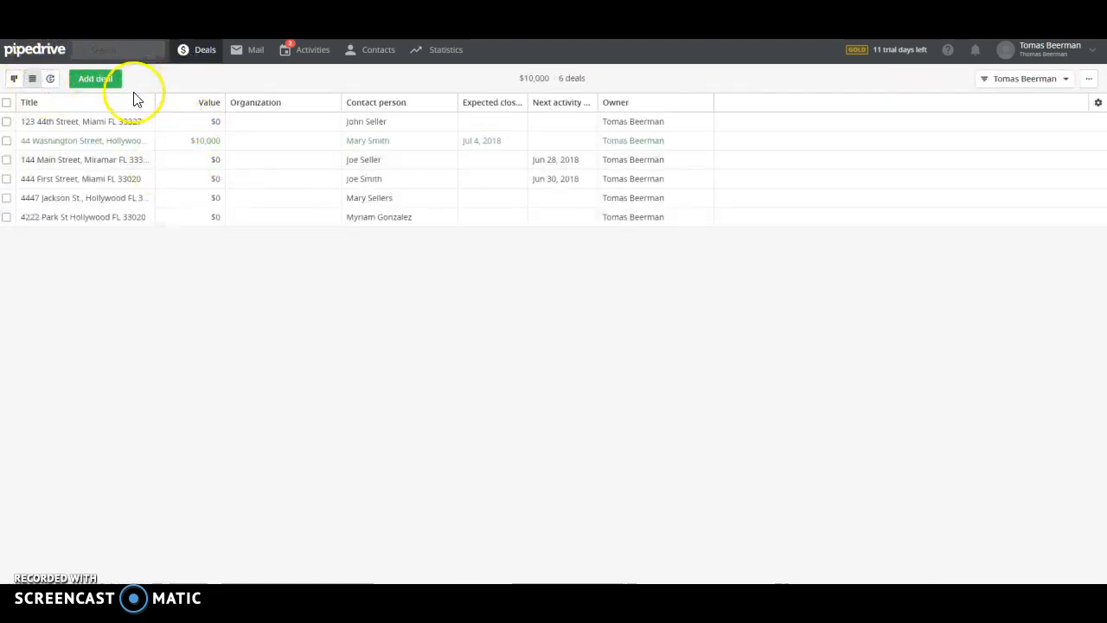
pyautogui.click(52, 78)
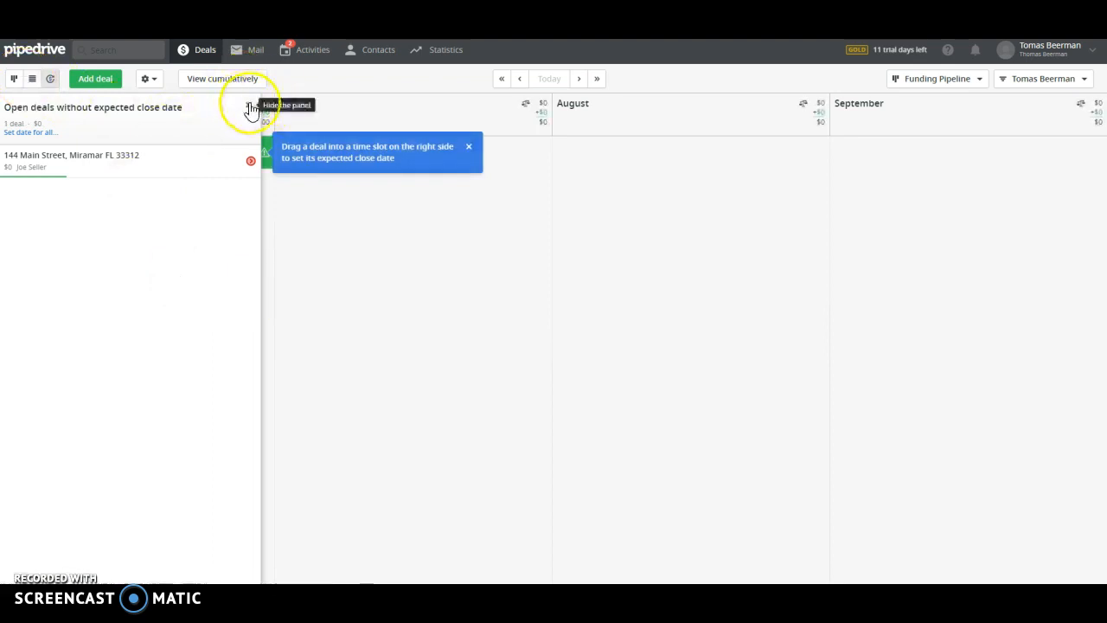
pyautogui.click(250, 108)
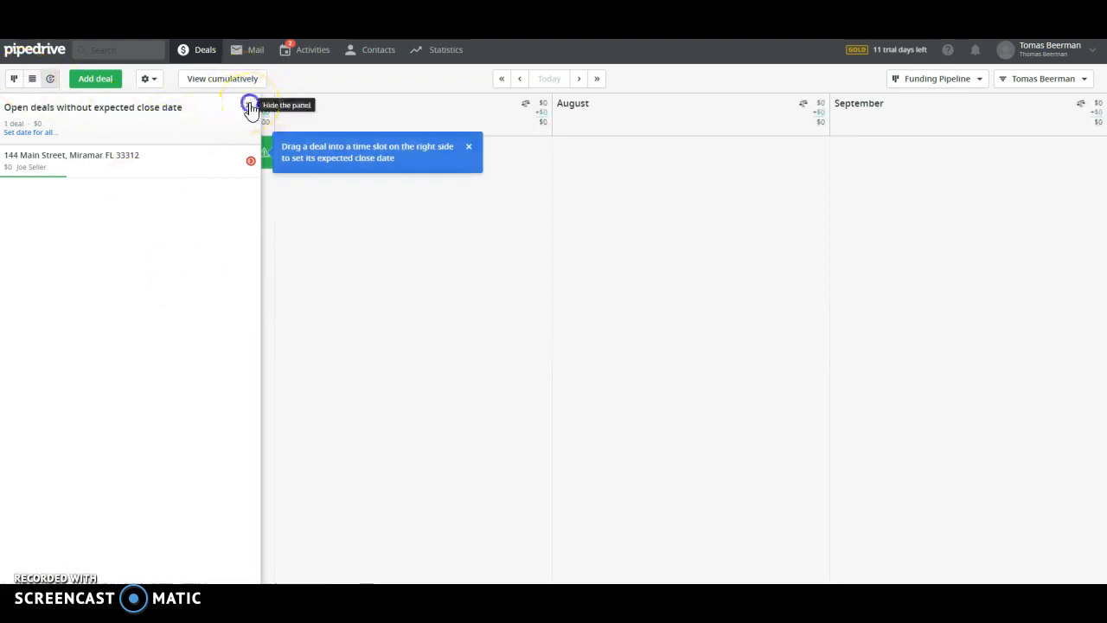
pyautogui.click(14, 79)
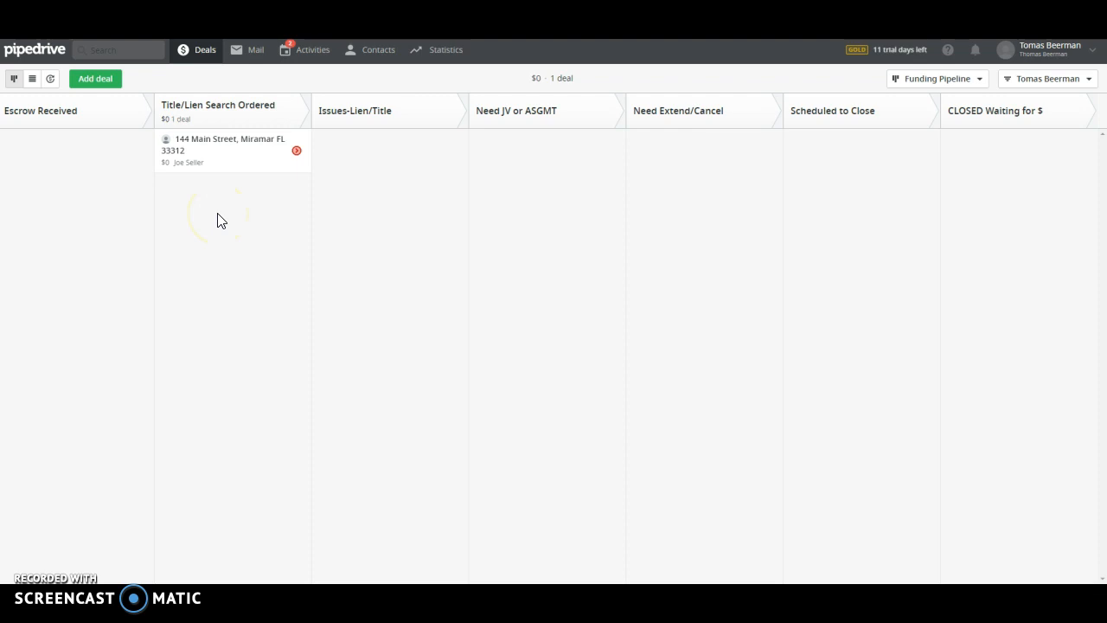
# Step: Switch to the Acquisitions Pipeline and review the history of notes, activities and files of the Contact Made deal
pyautogui.click(904, 80)
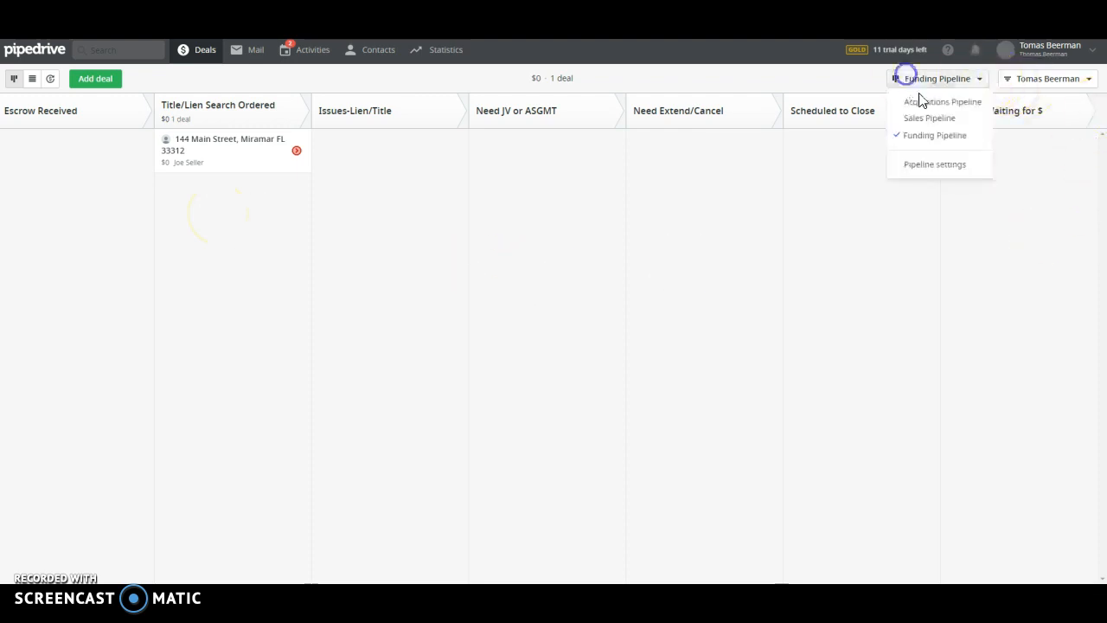
pyautogui.click(921, 104)
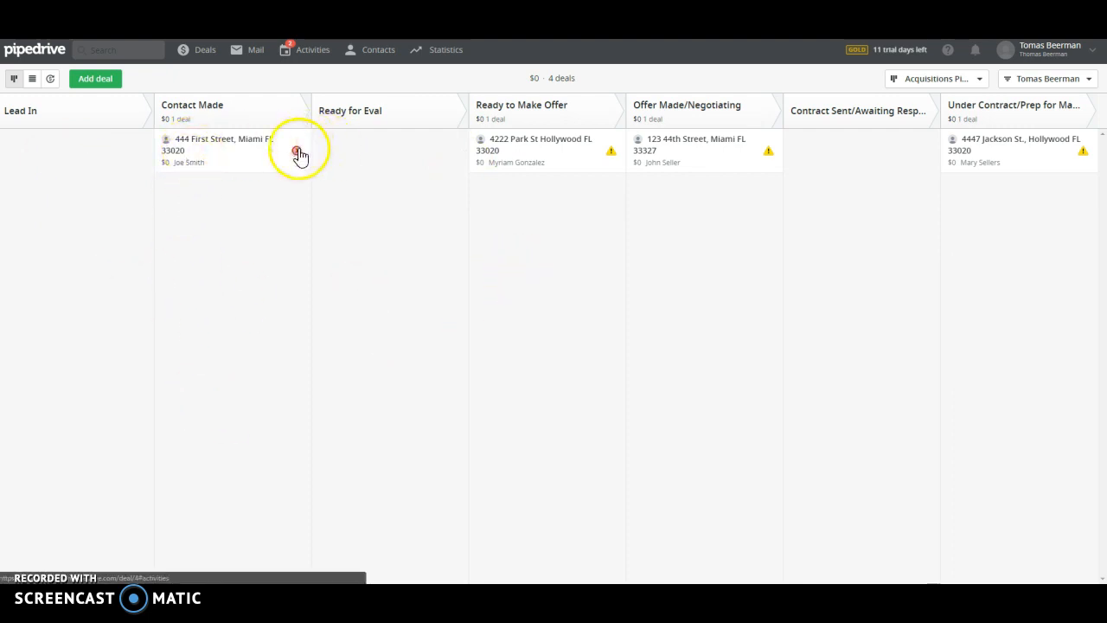
pyautogui.click(217, 149)
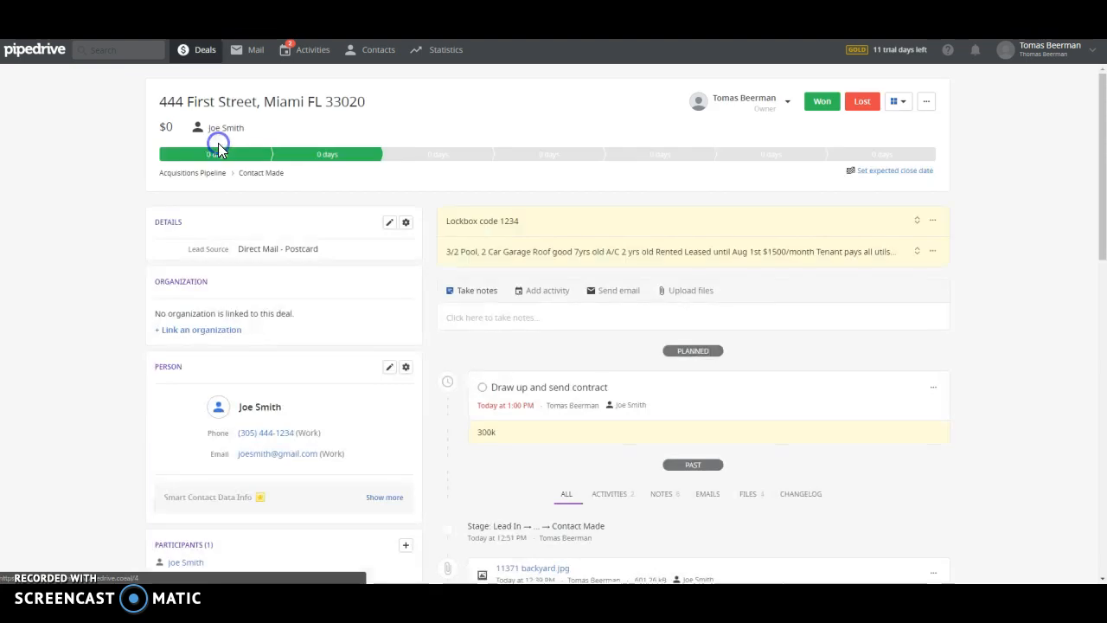
pyautogui.scroll(-10, 720, 304)
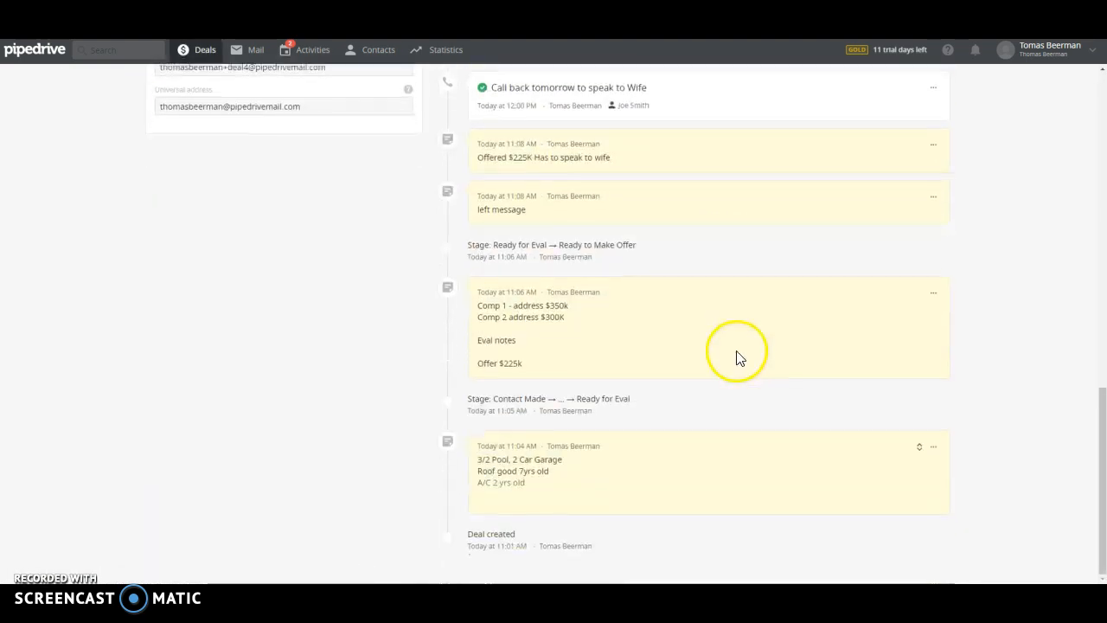
pyautogui.scroll(4, 736, 355)
pyautogui.scroll(4, 813, 398)
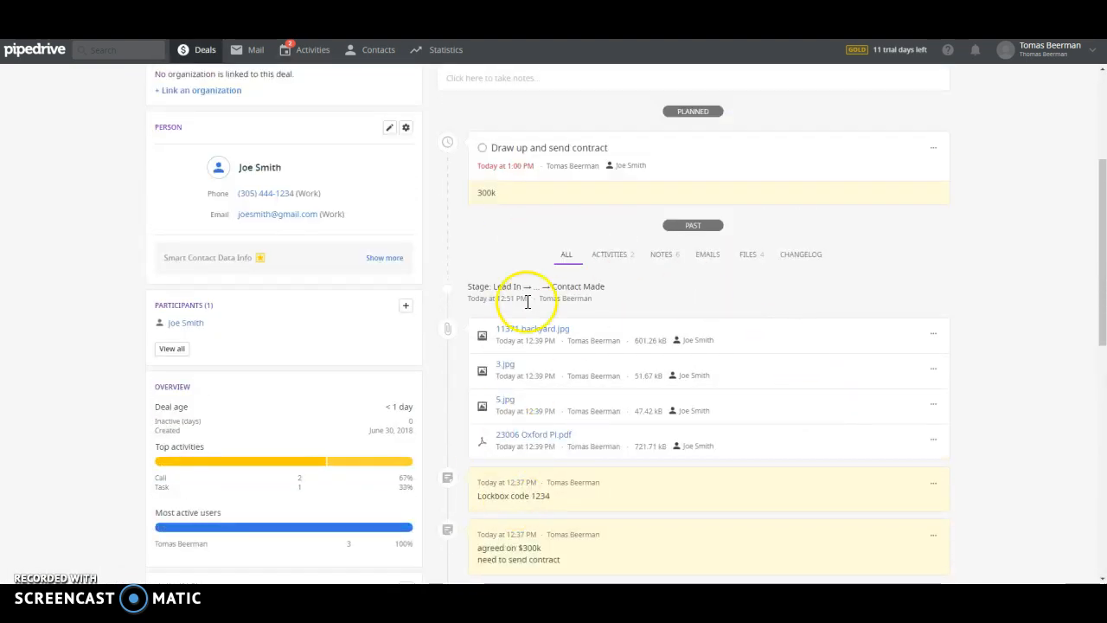
# Step: Preview the photo 3.jpg attached to the deal and close it
pyautogui.click(506, 368)
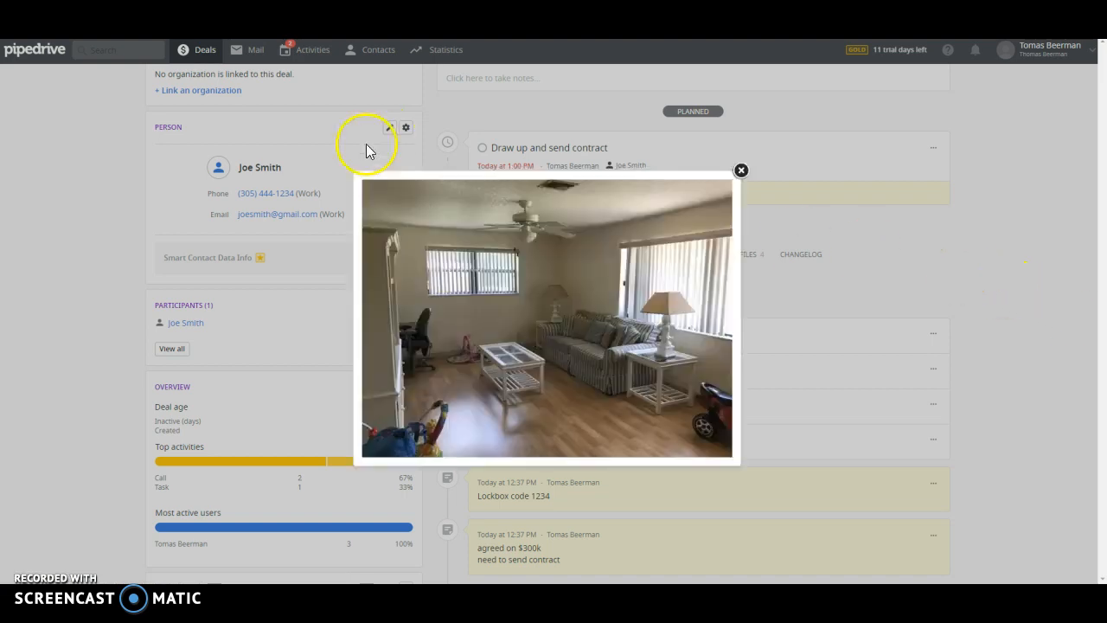
pyautogui.click(742, 170)
pyautogui.scroll(3, 897, 421)
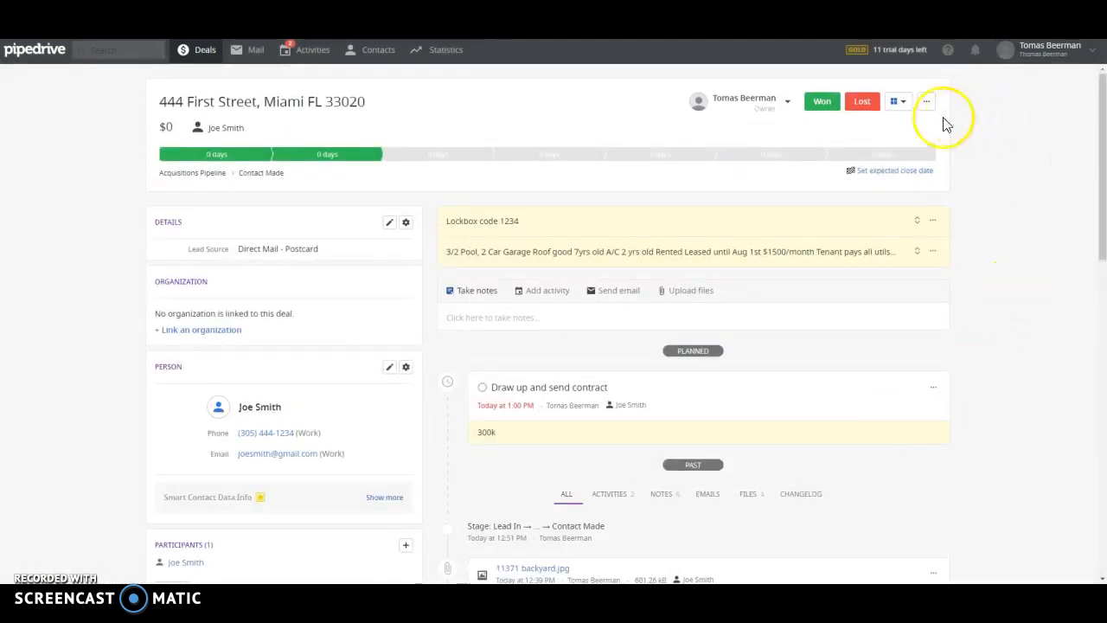
# Step: Return from the deal's page to the Acquisitions Pipeline board
pyautogui.click(900, 102)
pyautogui.click(1005, 160)
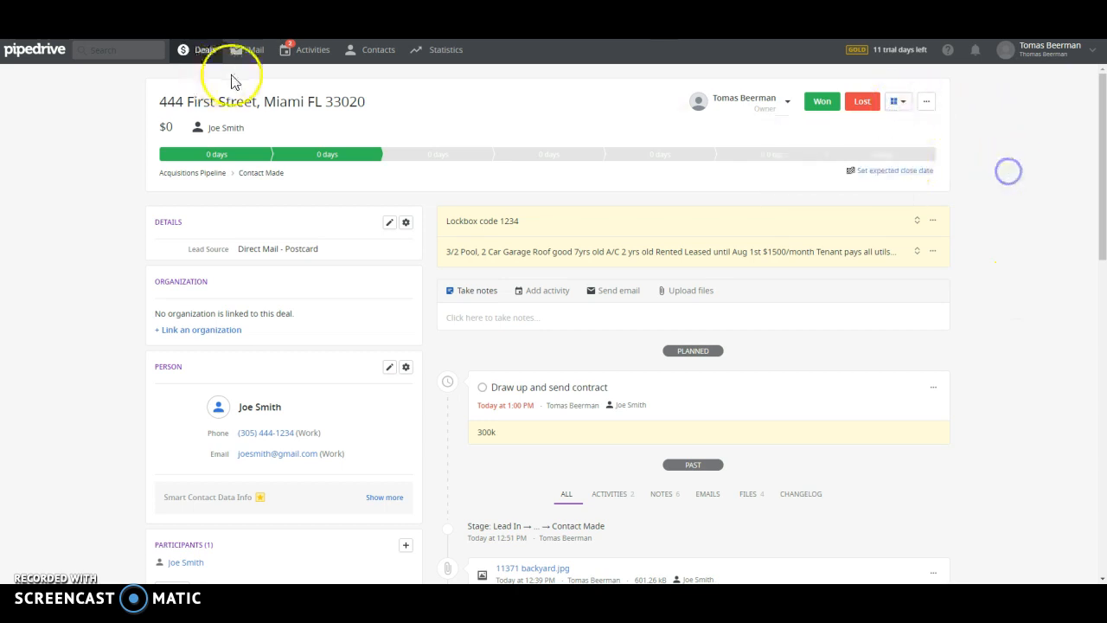
pyautogui.click(204, 57)
pyautogui.click(93, 372)
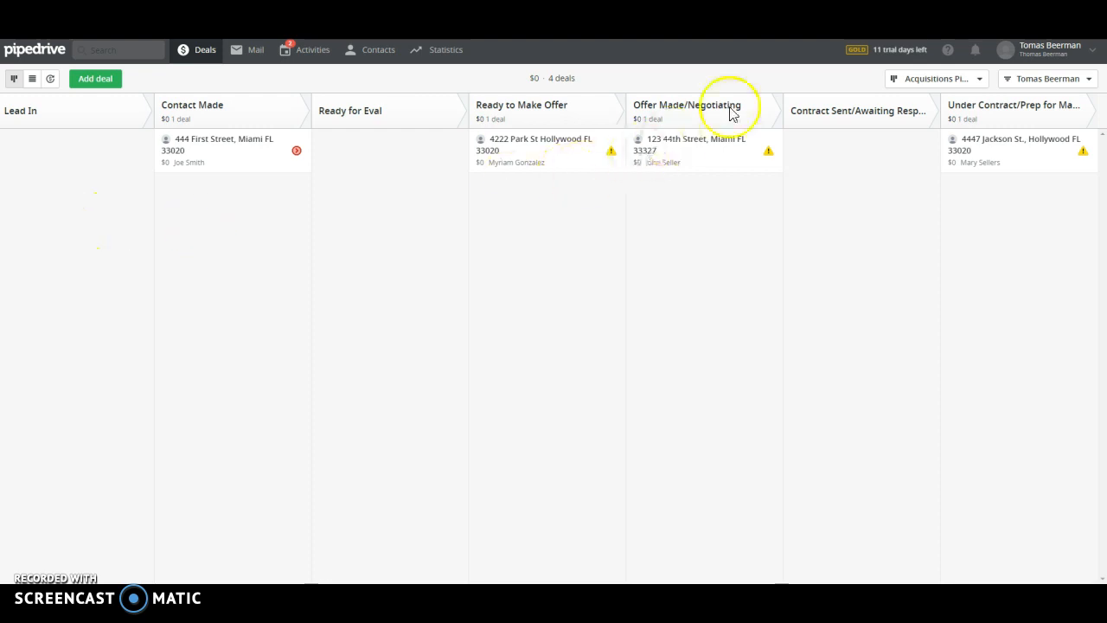
pyautogui.click(1068, 55)
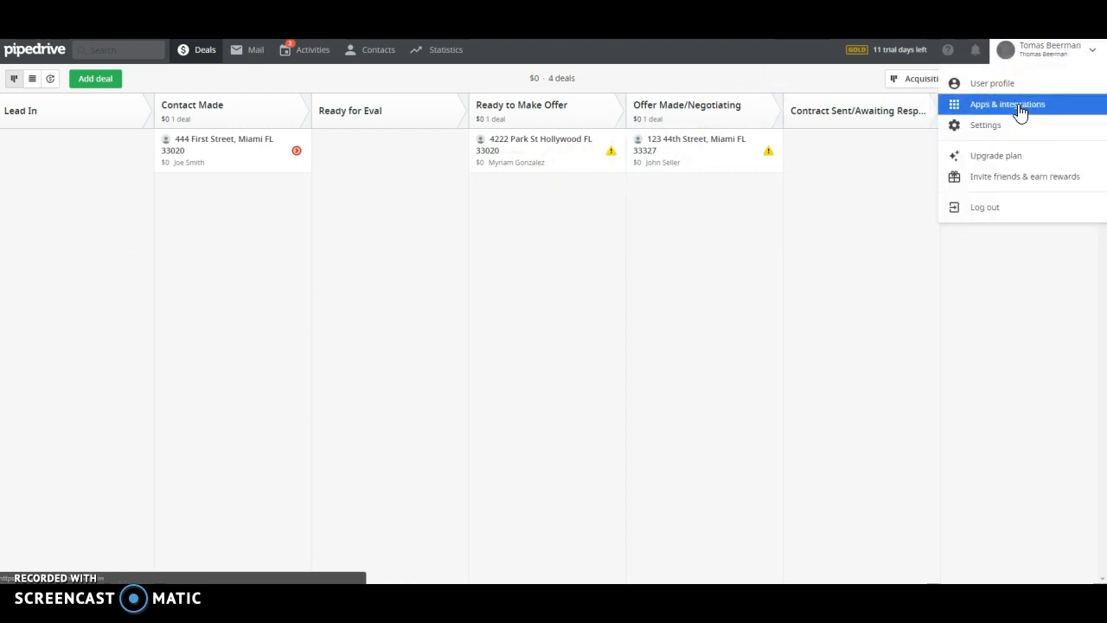
pyautogui.click(420, 331)
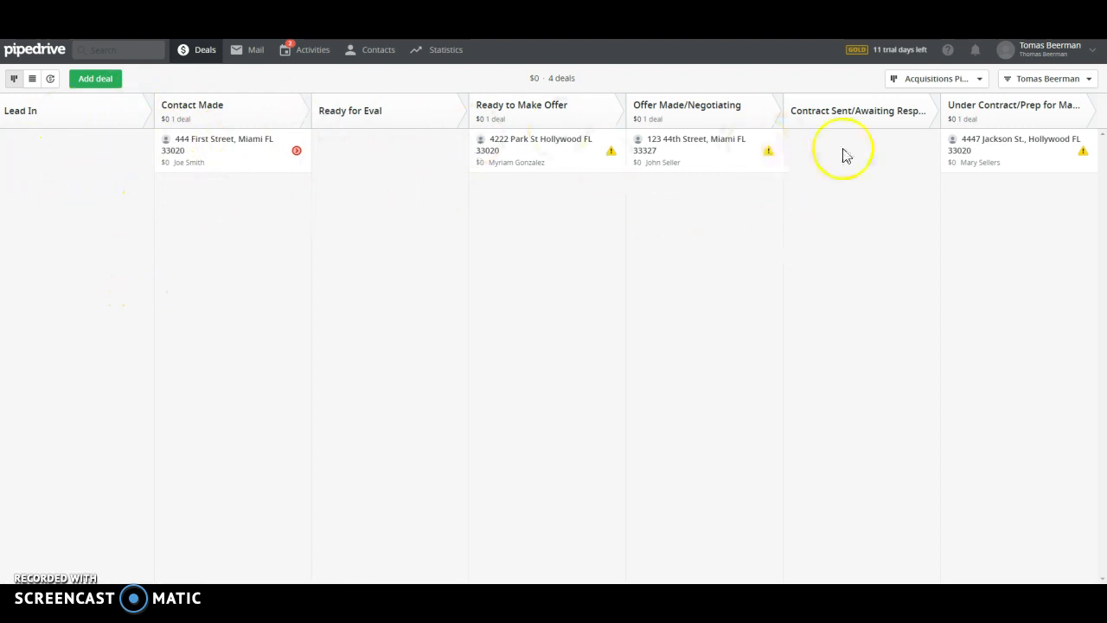
pyautogui.click(812, 187)
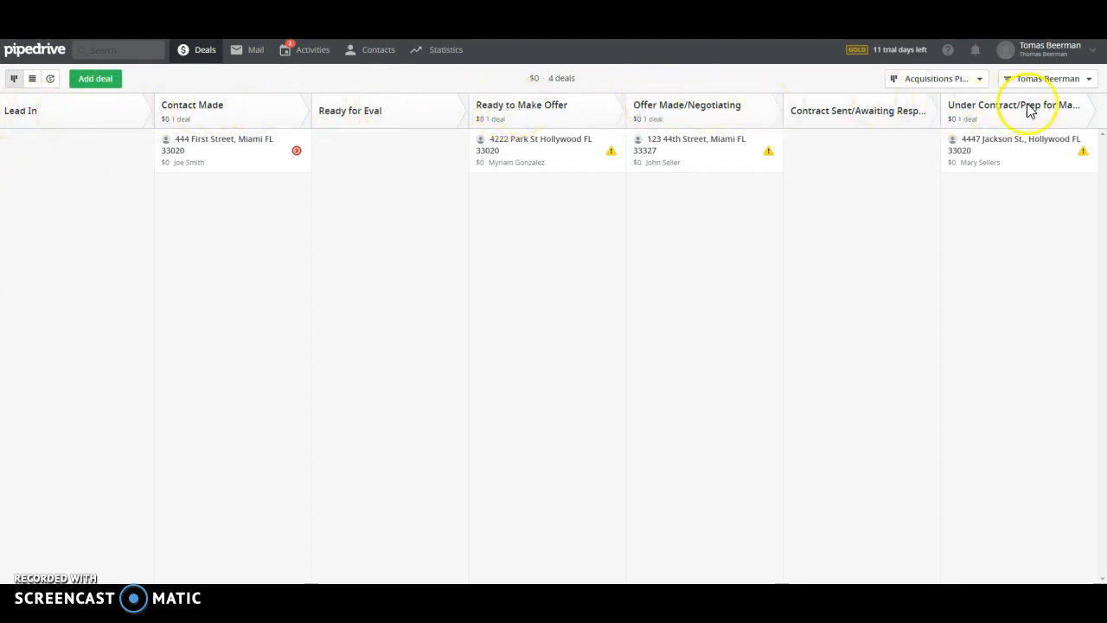
pyautogui.click(858, 289)
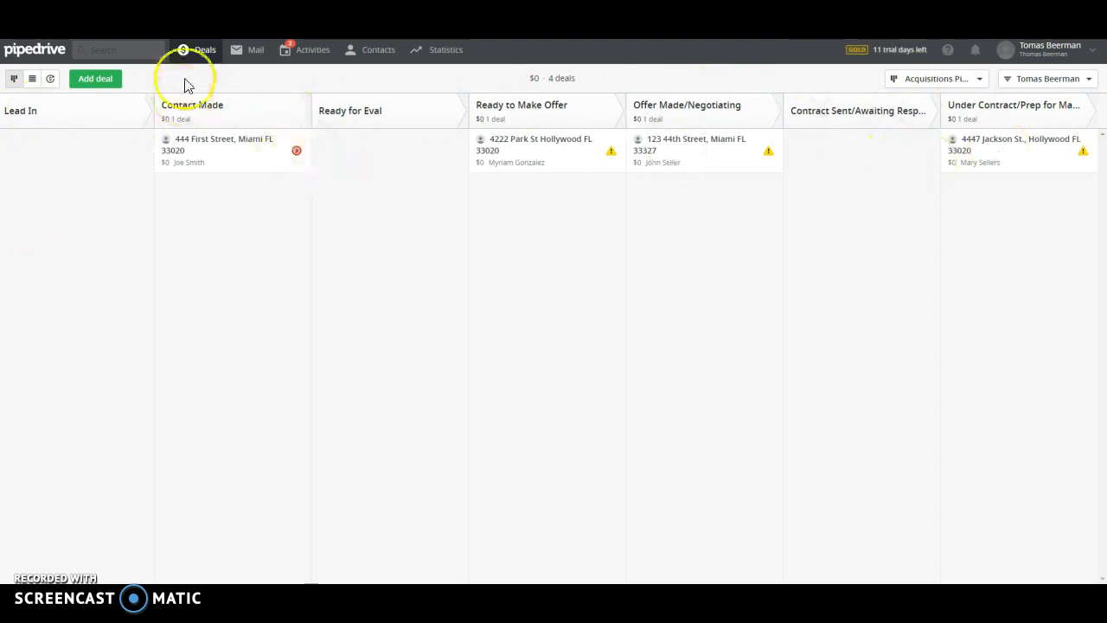
pyautogui.click(192, 52)
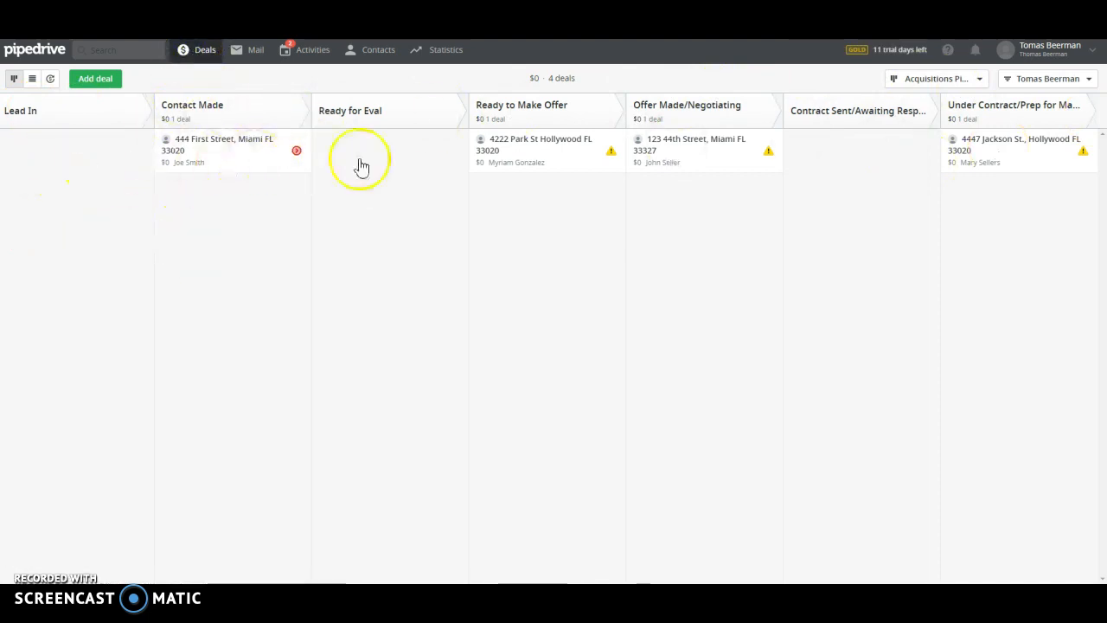
pyautogui.click(390, 297)
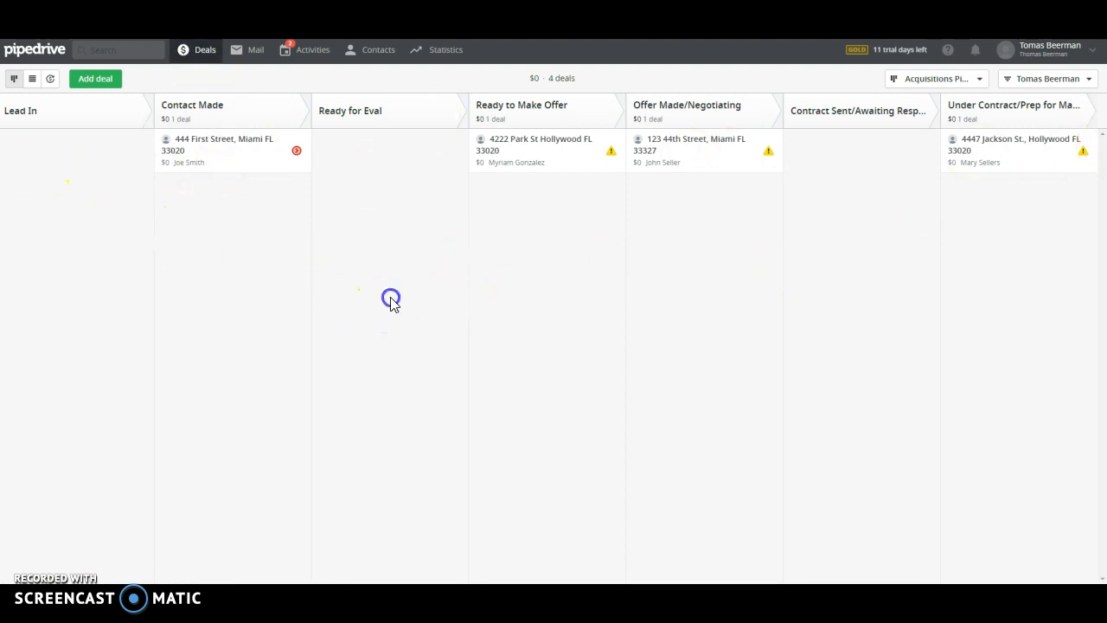